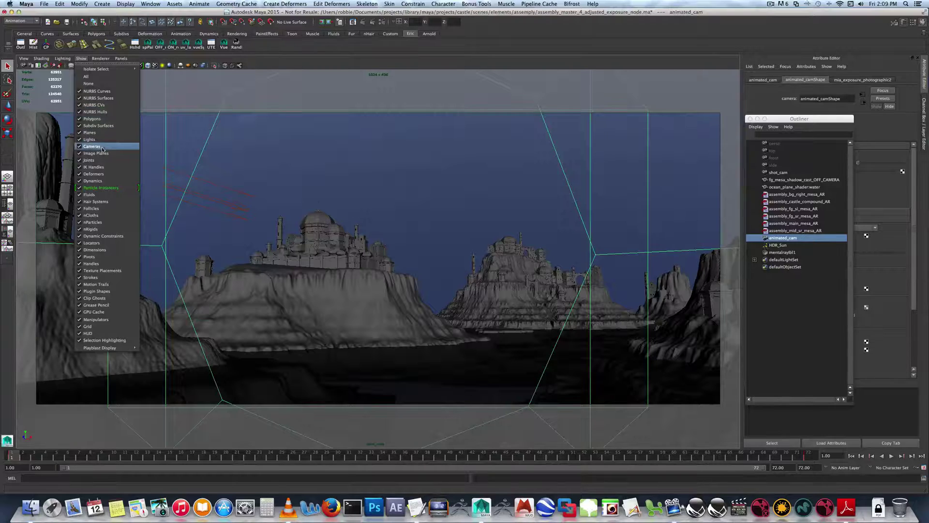
Hide cameras in the viewport and duplicate animated_cam under the name animated_multi_node_cam.
click(92, 146)
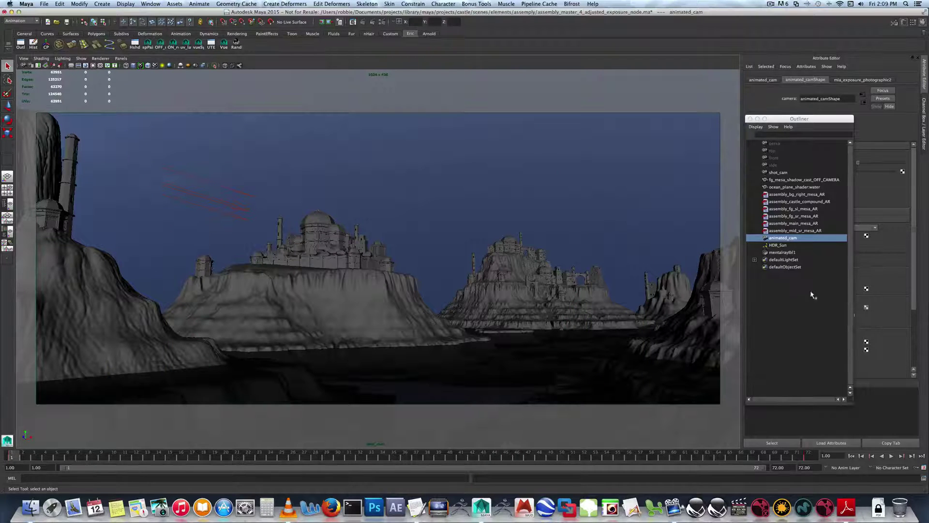
click(782, 239)
key(ctrl+d)
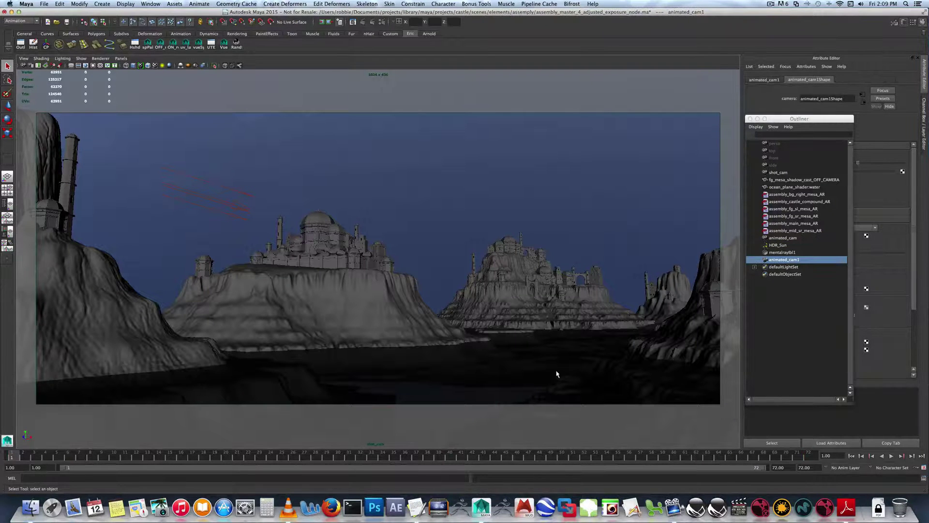
double_click(780, 260)
drag(799, 260, 803, 260)
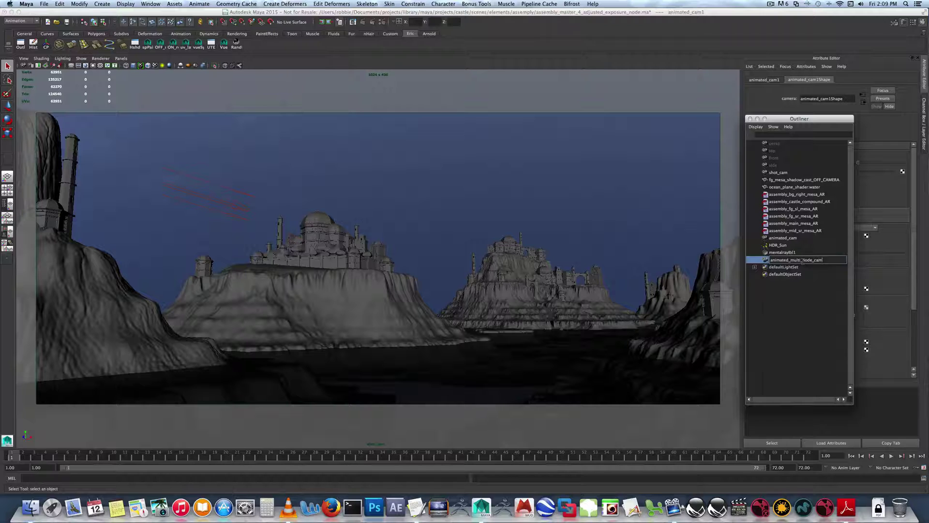
key(Return)
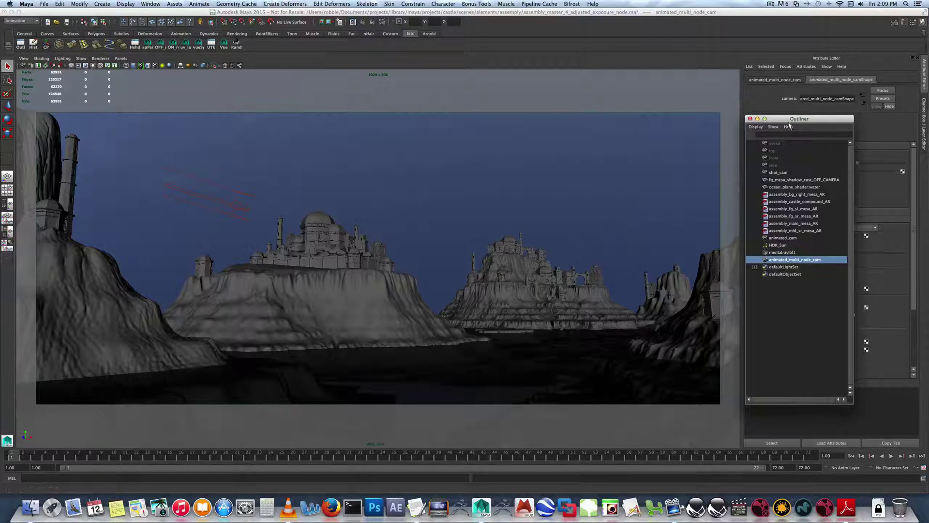
Display the clipping planes manipulator for animated_multi_node_cam.
drag(791, 119, 607, 120)
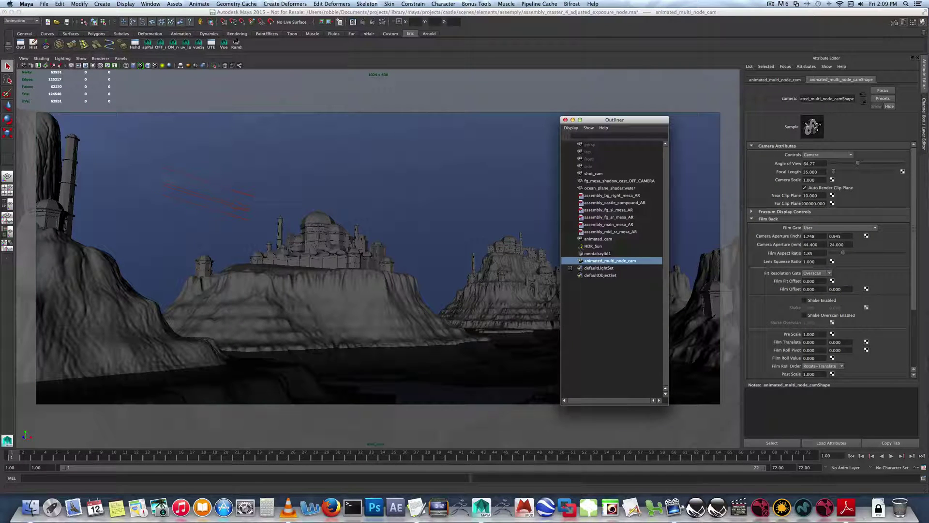
drag(818, 253, 780, 250)
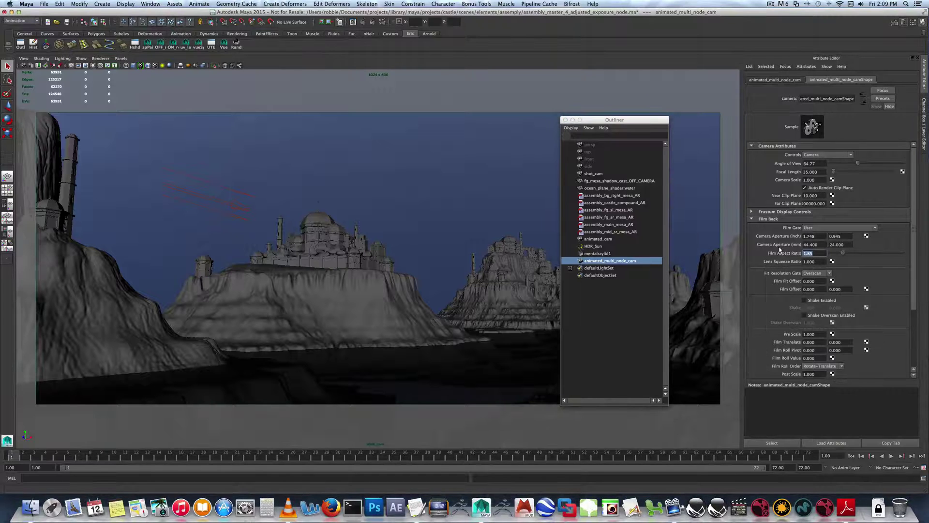
click(625, 305)
click(621, 262)
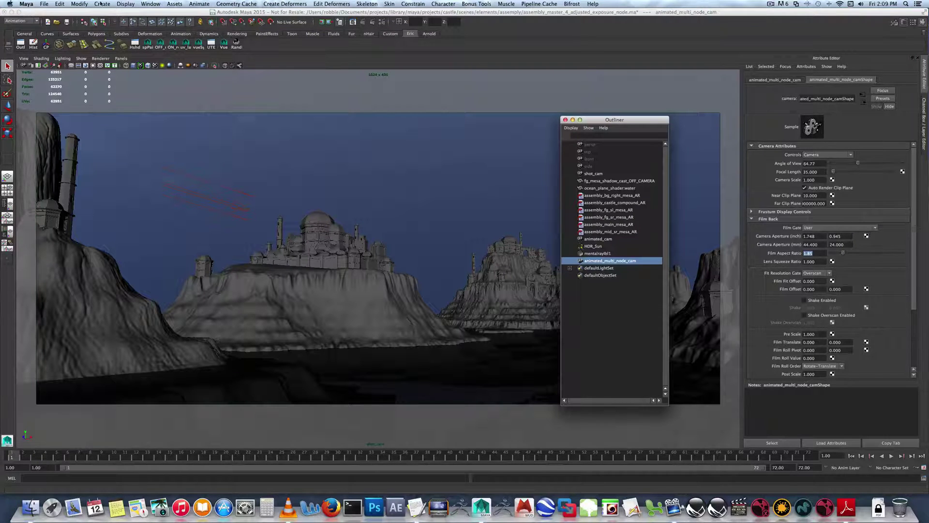
click(125, 5)
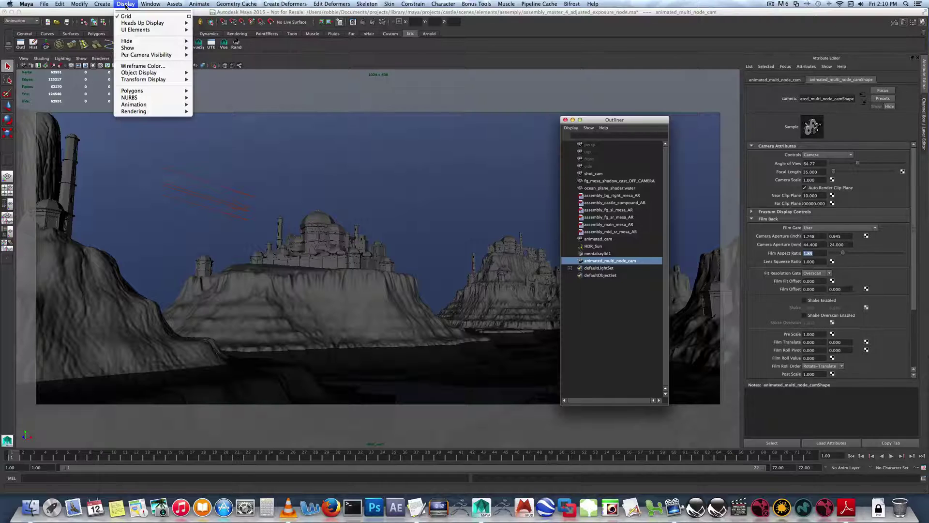
mouse_move(159, 112)
mouse_move(218, 115)
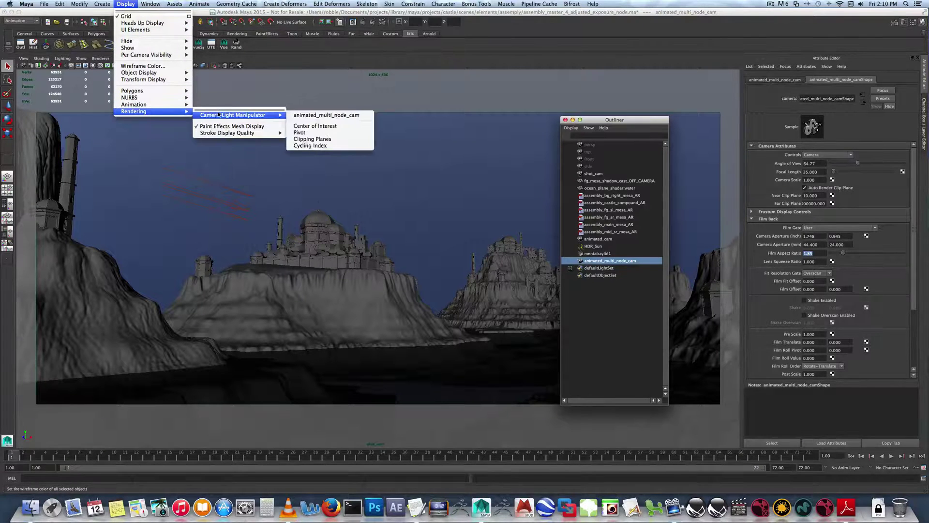
click(313, 139)
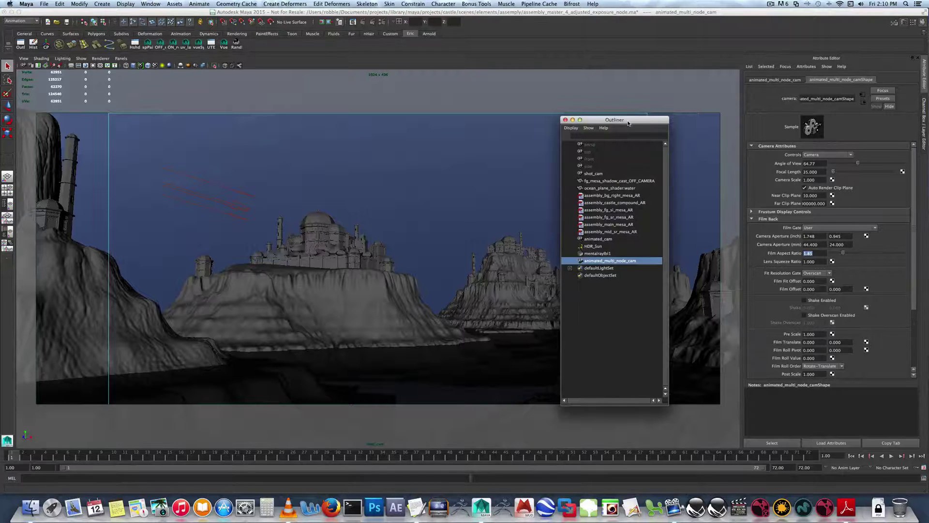
Switch to the four-view layout and examine the environment sphere and camera clipping planes in the perspective view.
drag(628, 124, 652, 311)
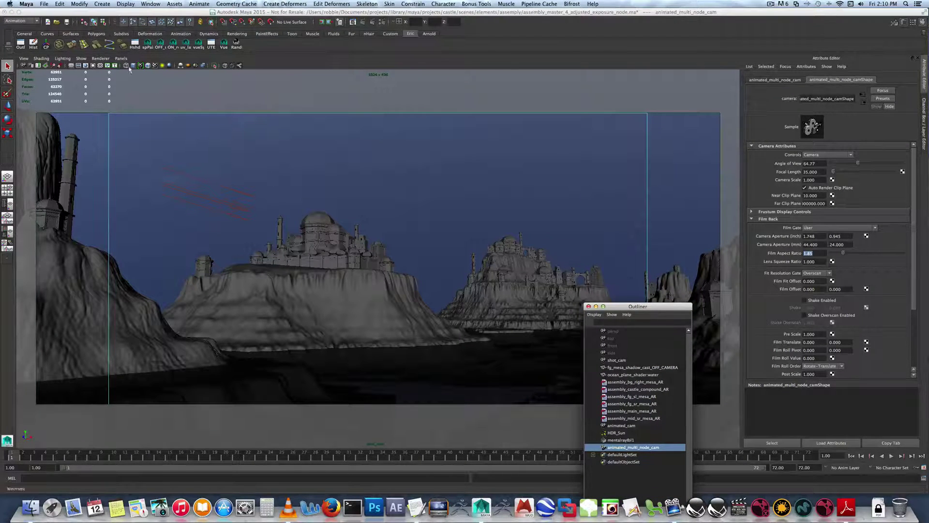
click(293, 71)
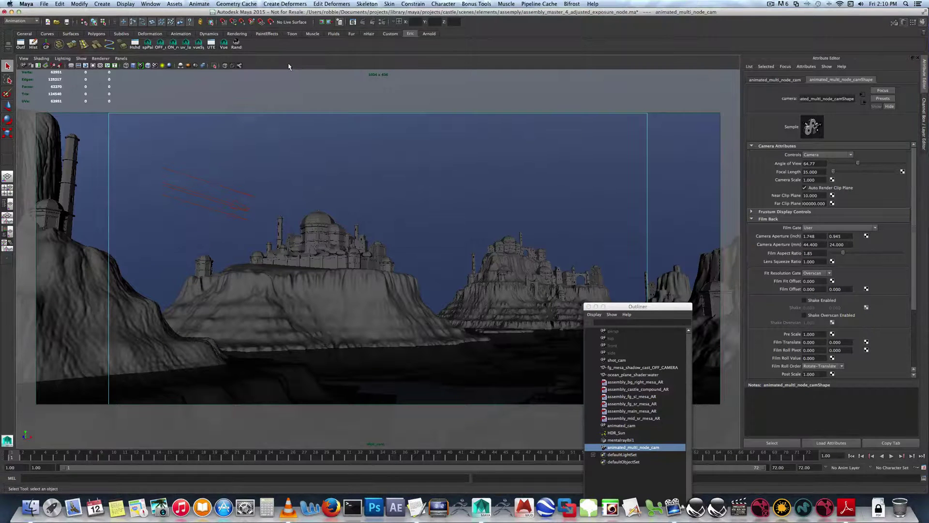
key(space)
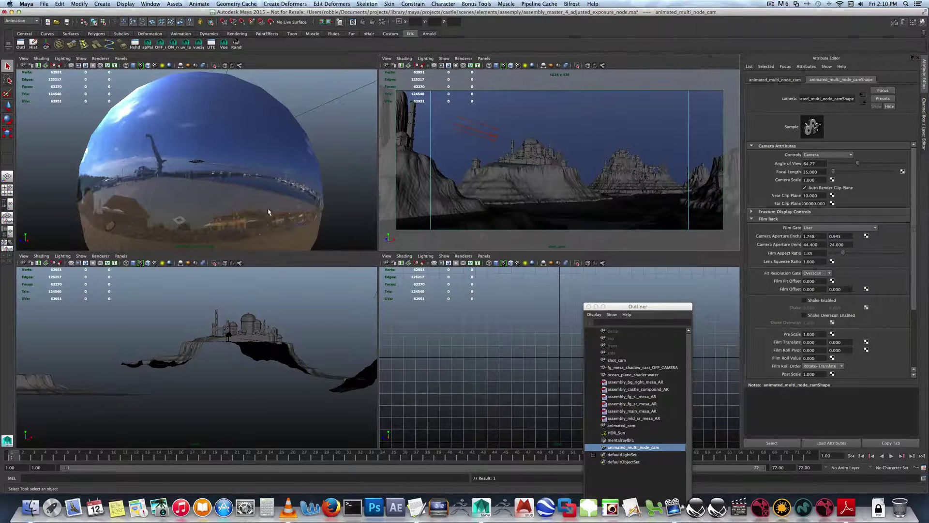
alt+right_drag(210, 175, 292, 205)
alt+drag(293, 205, 264, 202)
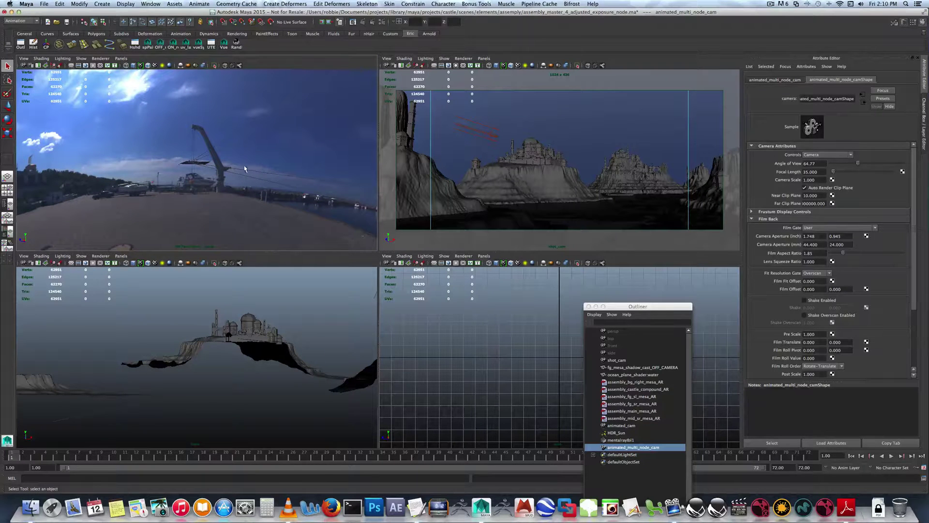
alt+right_drag(245, 168, 247, 168)
alt+drag(247, 169, 271, 170)
alt+right_drag(272, 170, 222, 158)
alt+drag(222, 157, 267, 166)
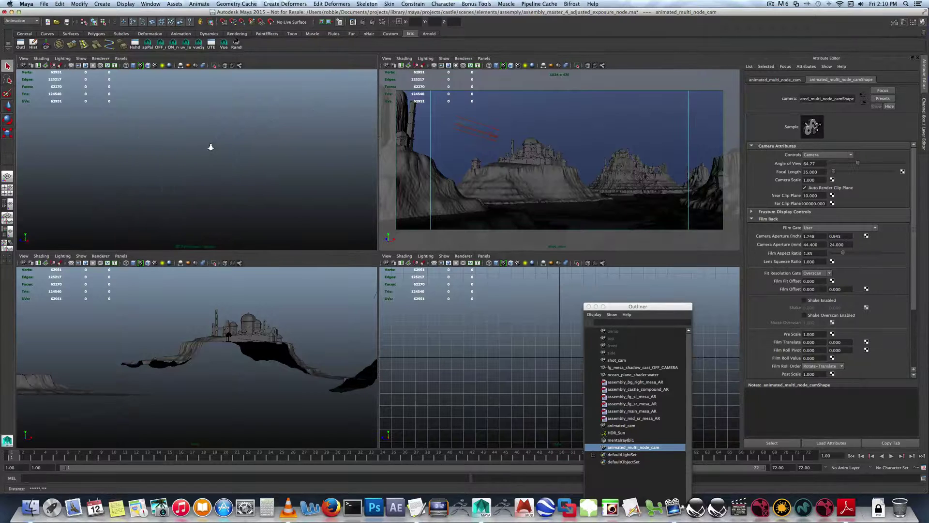
alt+right_drag(276, 160, 316, 188)
alt+drag(316, 187, 325, 201)
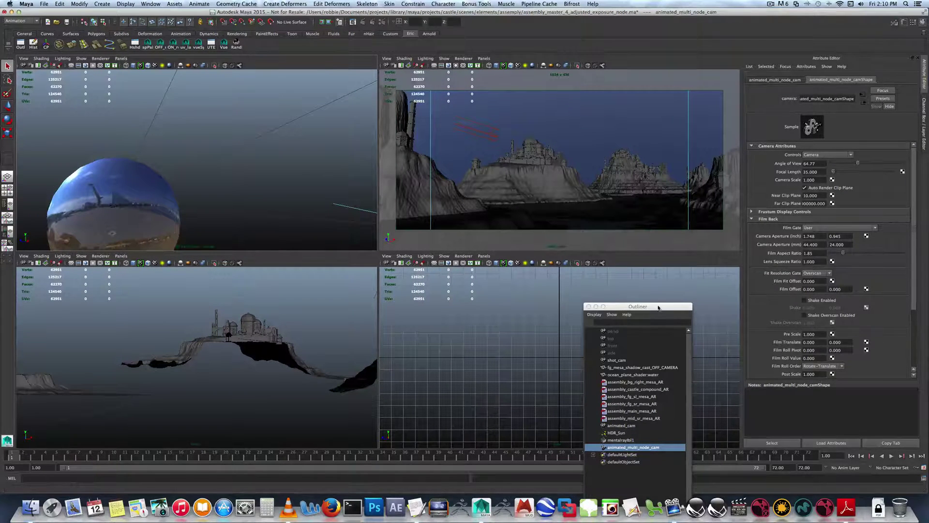
Set the film aspect ratio of animated_multi_node_cam to 2.35.
drag(658, 308, 737, 234)
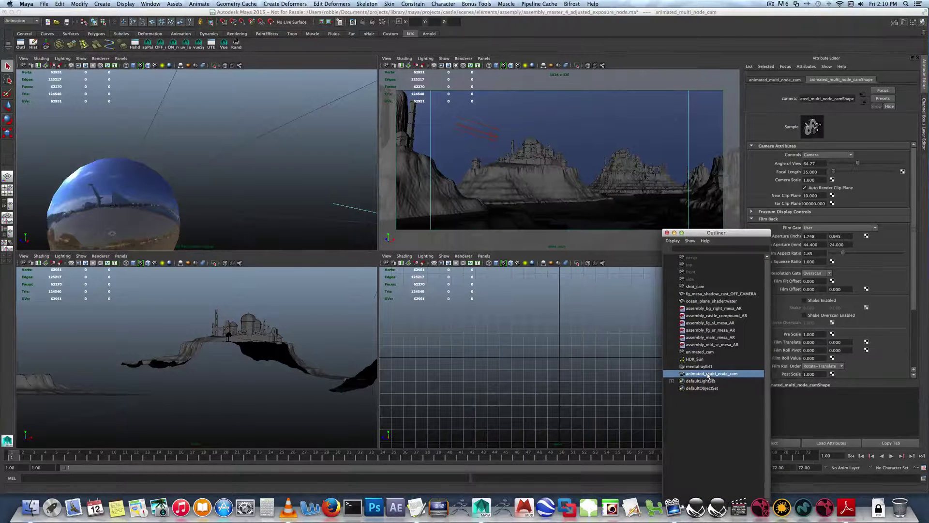
drag(758, 234, 671, 256)
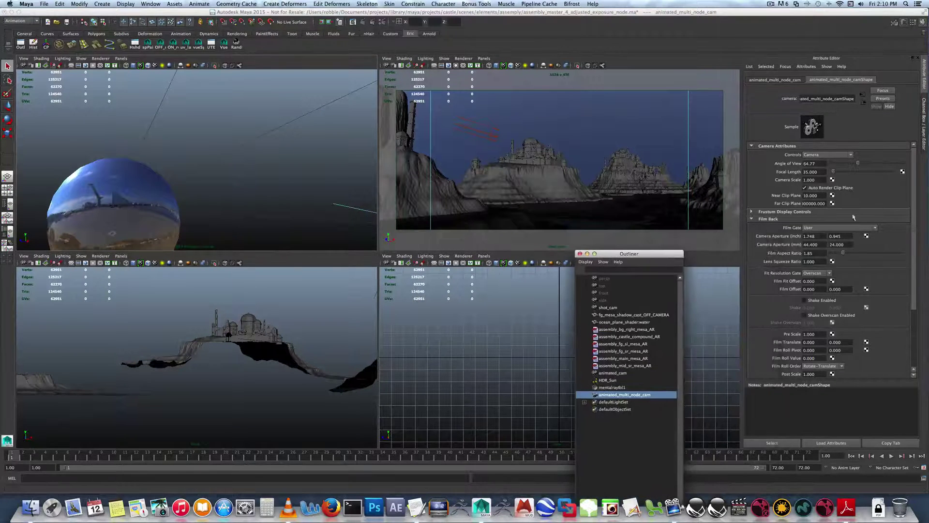
double_click(814, 254)
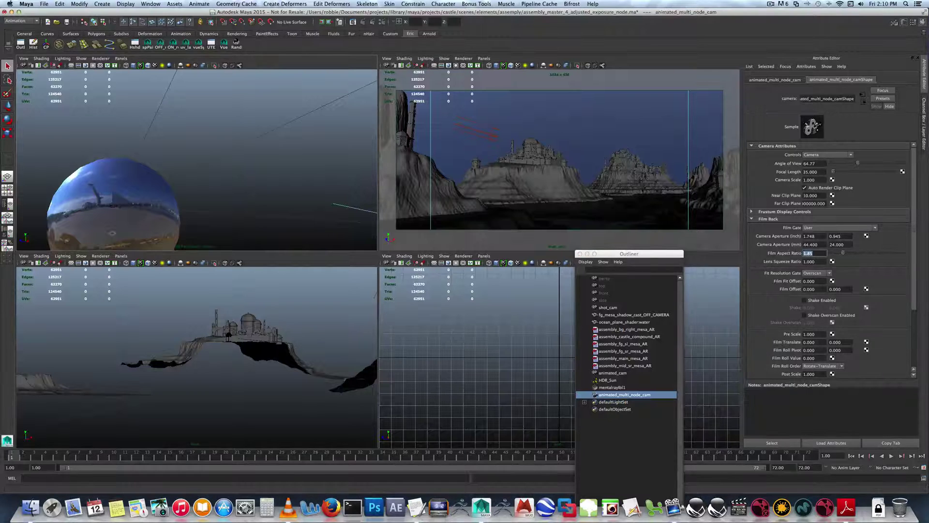
text(2)
key(Return)
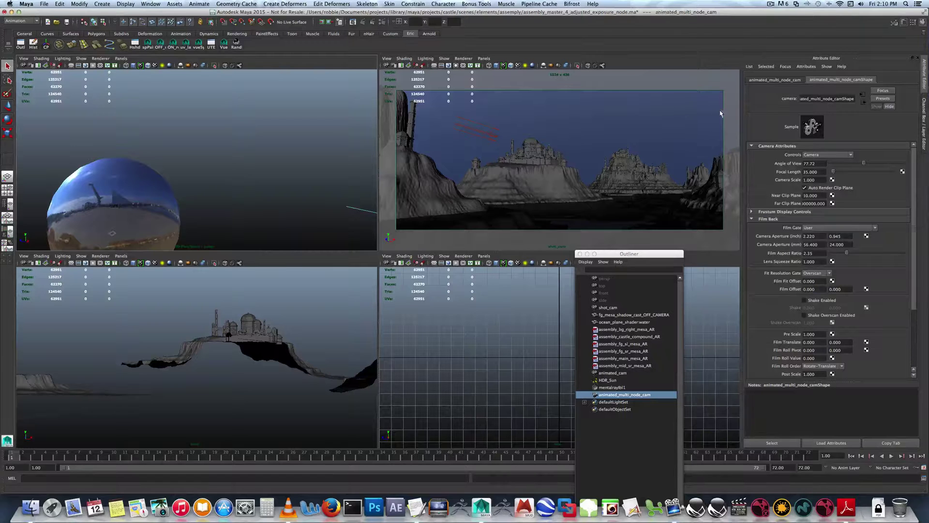
Nest animated_multi_node_cam inside four successive groups and expand the whole hierarchy in the Outliner.
click(652, 395)
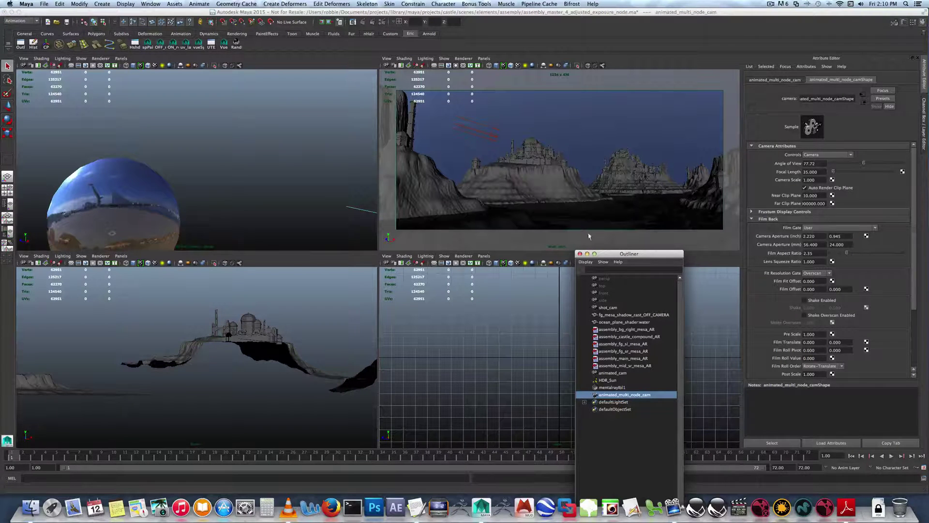
drag(618, 257, 796, 228)
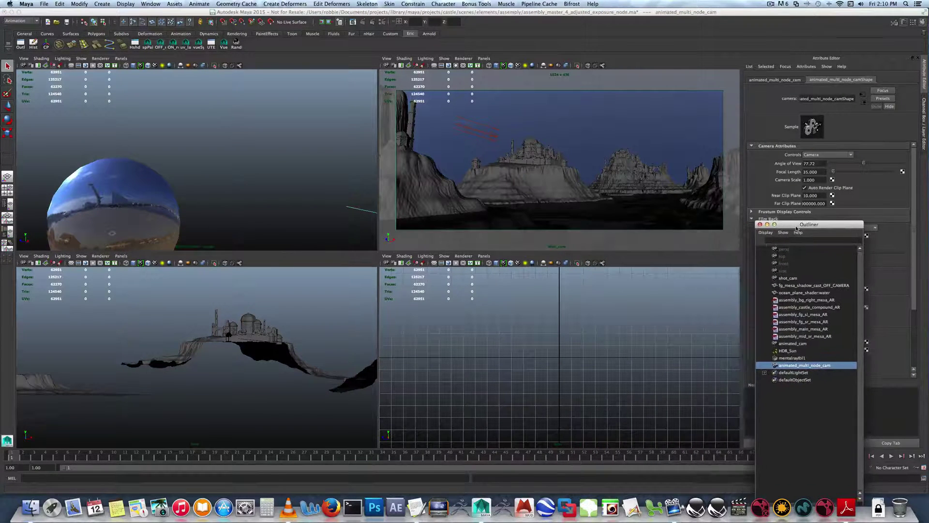
key(f)
click(537, 349)
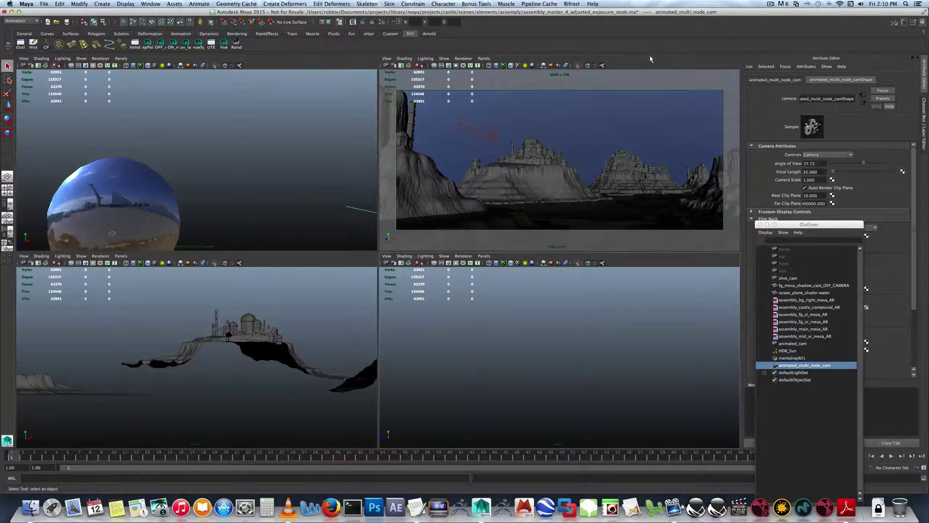
click(793, 366)
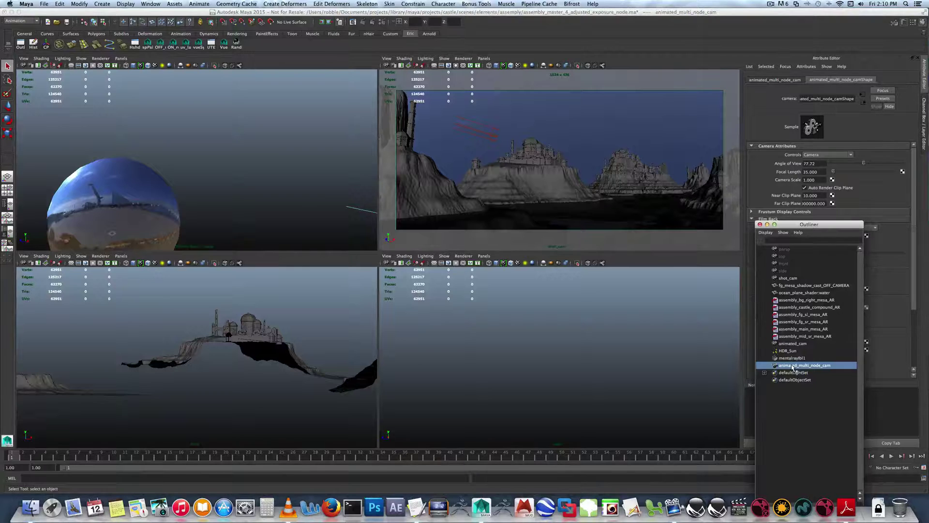
key(ctrl+g)
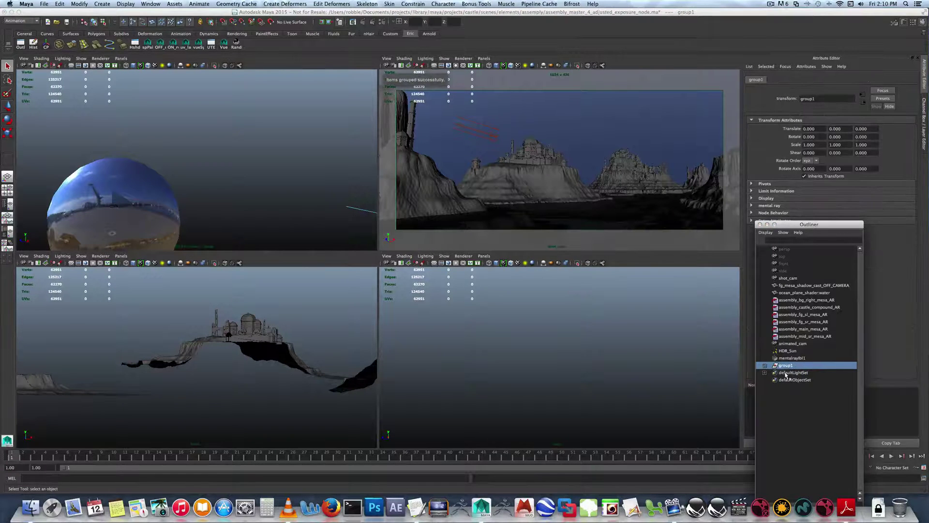
key(ctrl+g)
key(ctrl+g)
click(765, 366)
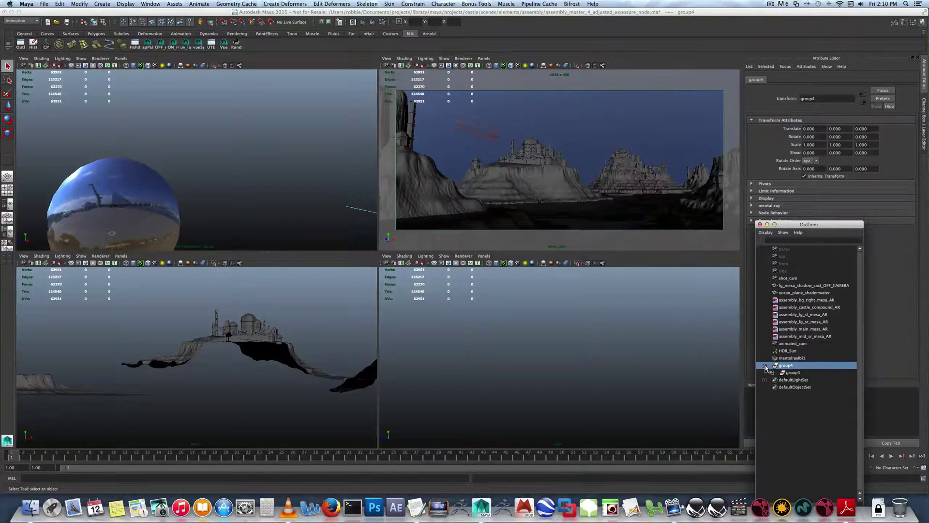
click(772, 372)
click(780, 380)
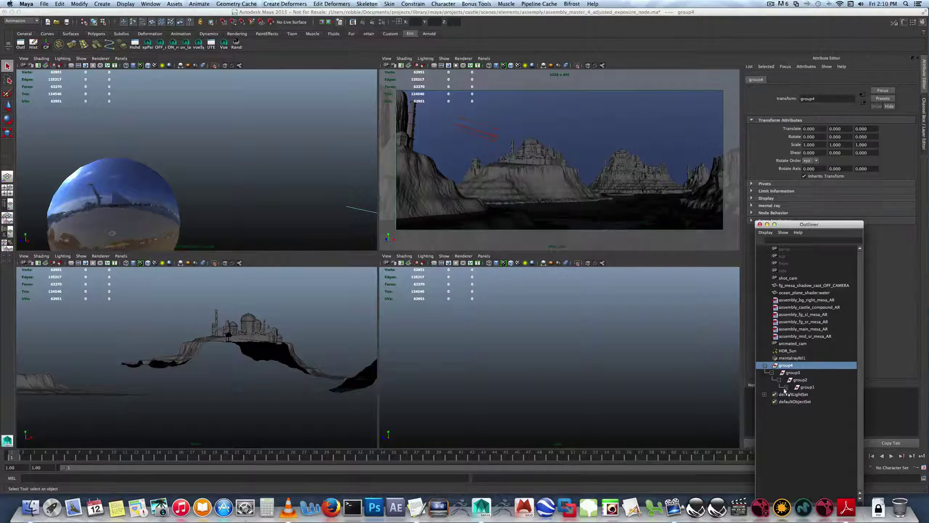
click(786, 388)
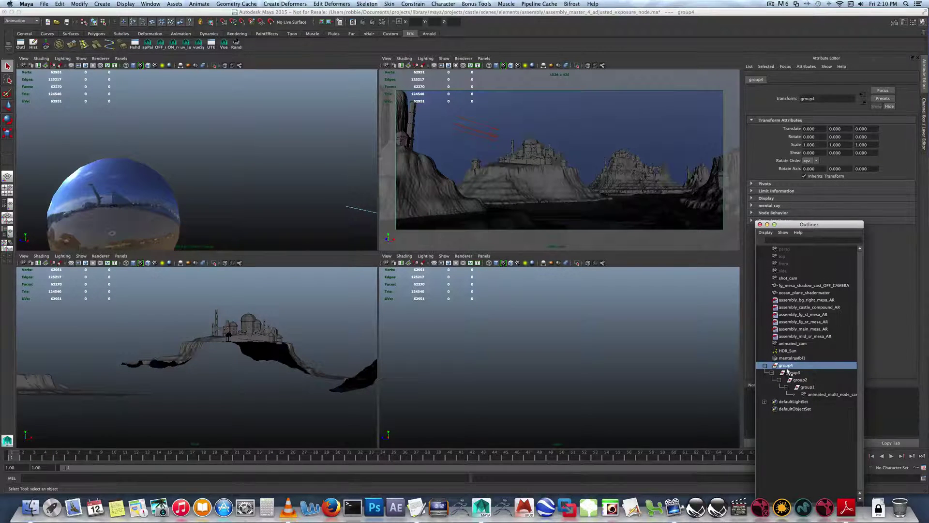
Rename the outermost camera group XYZ_TRANS and the group directly inside it YROT_PAN.
double_click(786, 366)
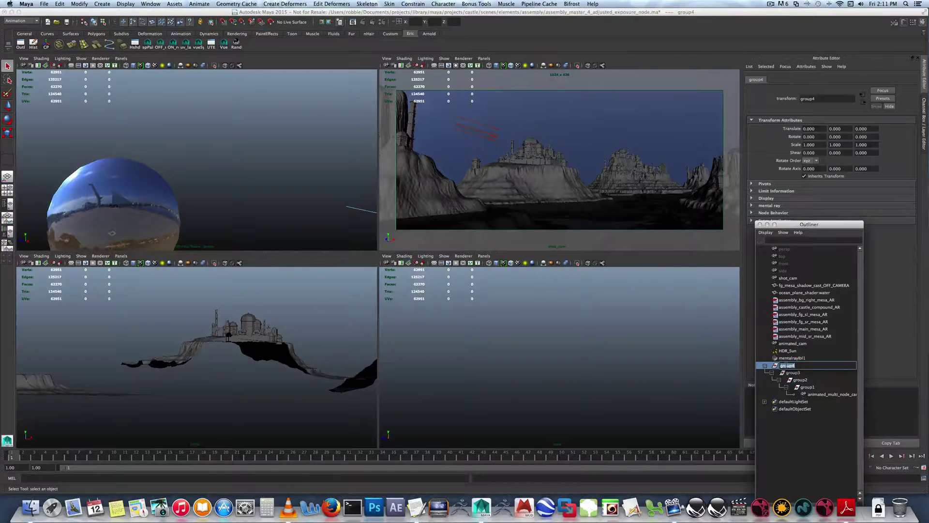
text(xyz)
key(Return)
click(792, 374)
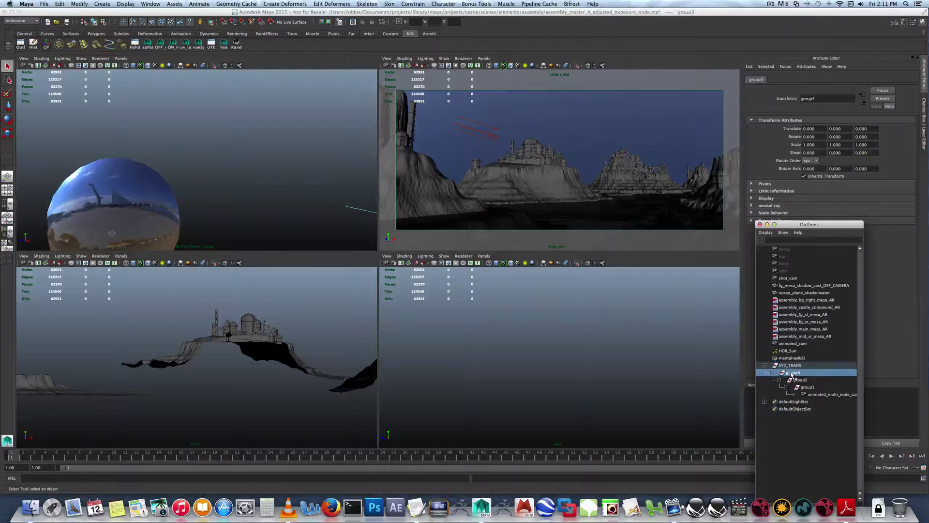
double_click(792, 373)
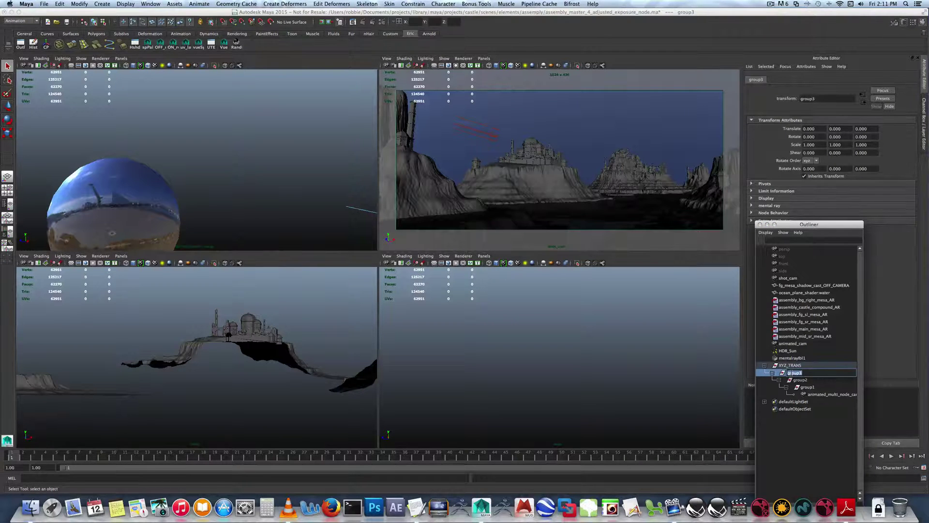
text(YROT_PAN)
key(Return)
Rename the group directly inside YROT_PAN as XROT_ and the innermost group around the camera as ZROT_.
click(798, 381)
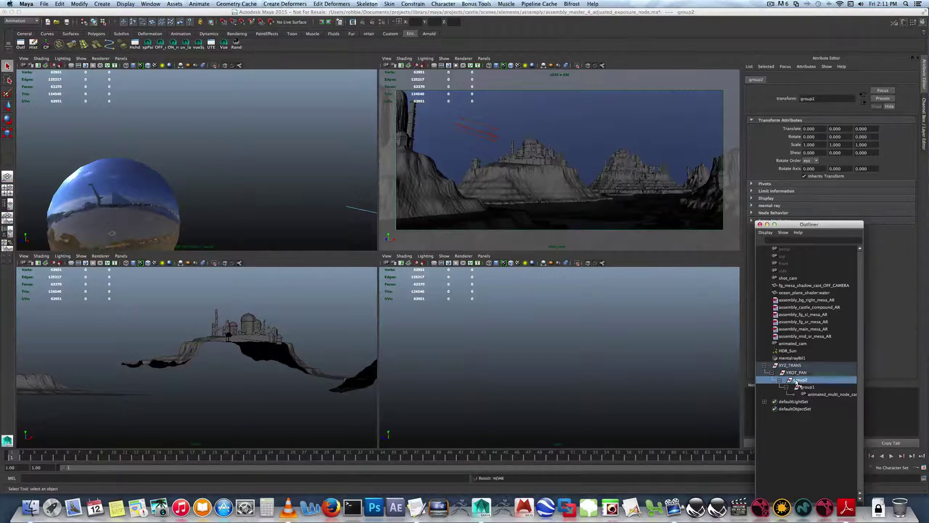
double_click(798, 381)
text(XRO)
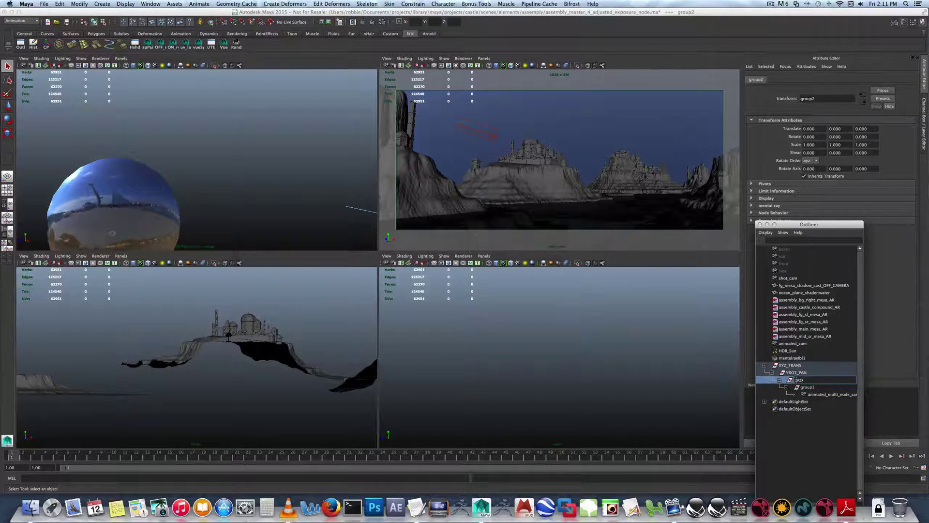
text(T_)
key(Return)
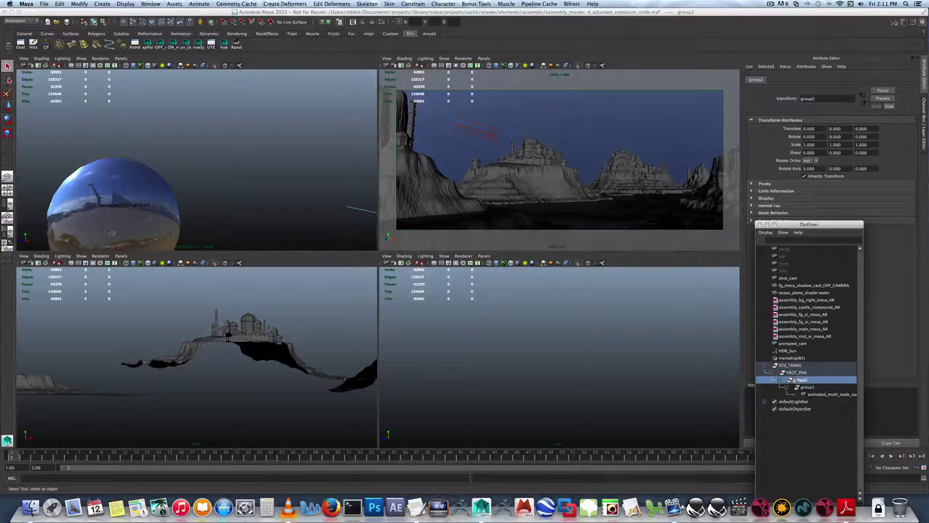
double_click(806, 387)
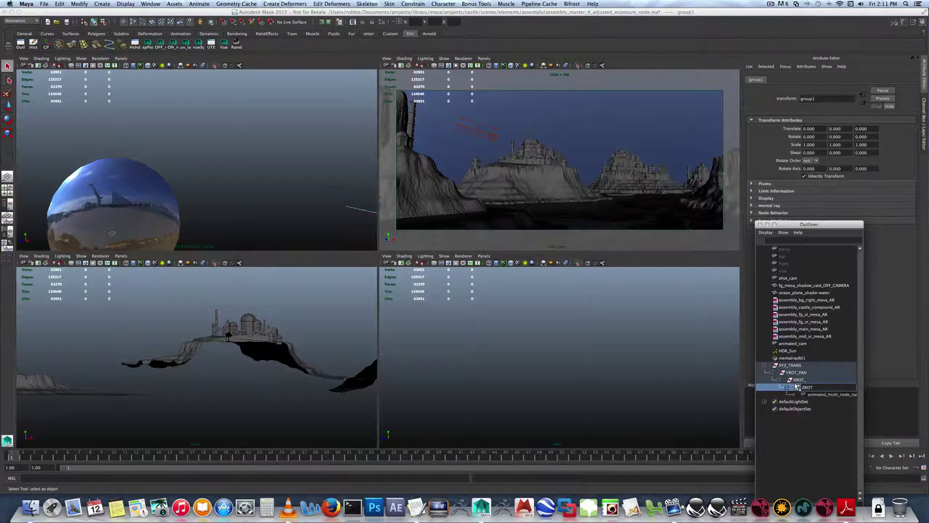
text(ZROT_)
key(Return)
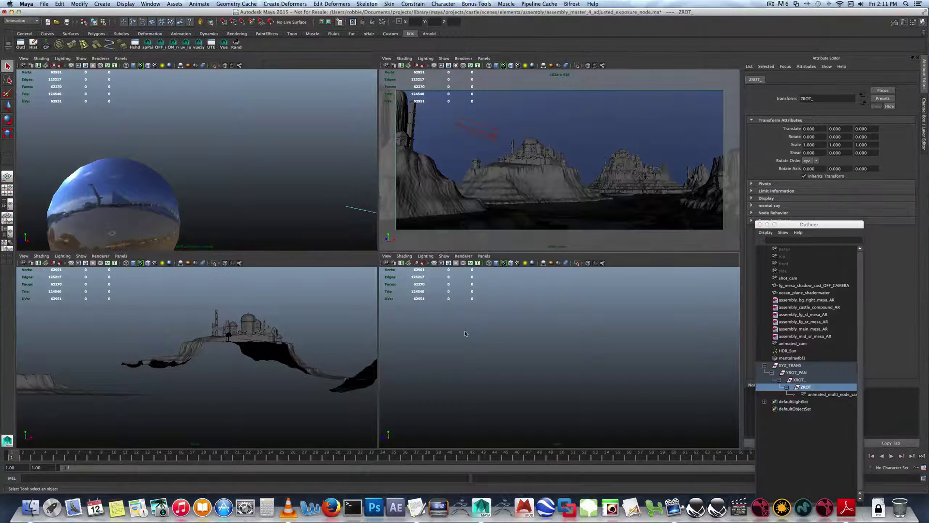
Extend the names of the two inner groups to XROT_TILT and ZROT_ROLL.
click(807, 380)
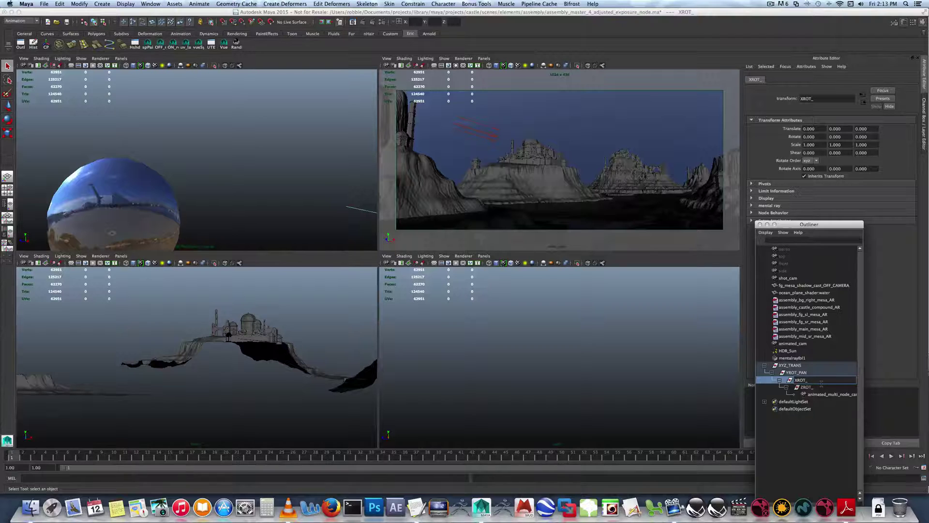
text(TILT)
key(Return)
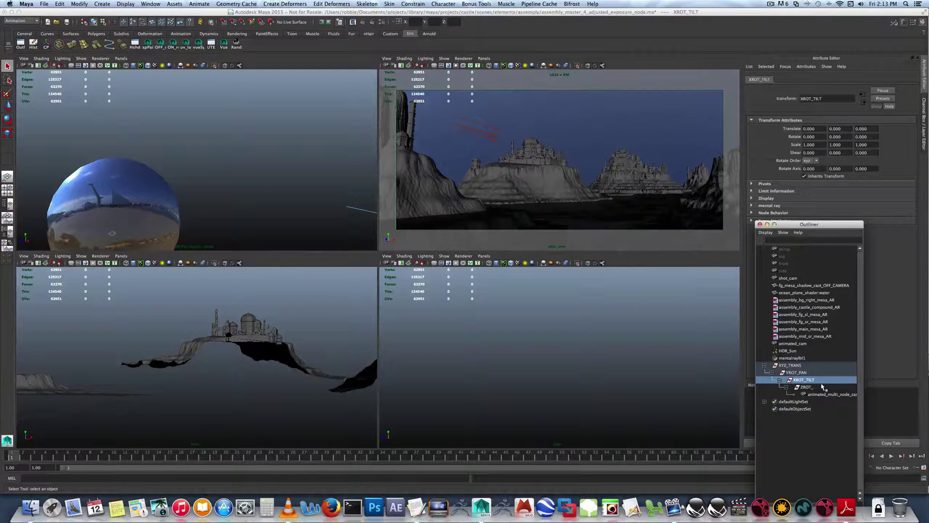
click(822, 388)
double_click(822, 387)
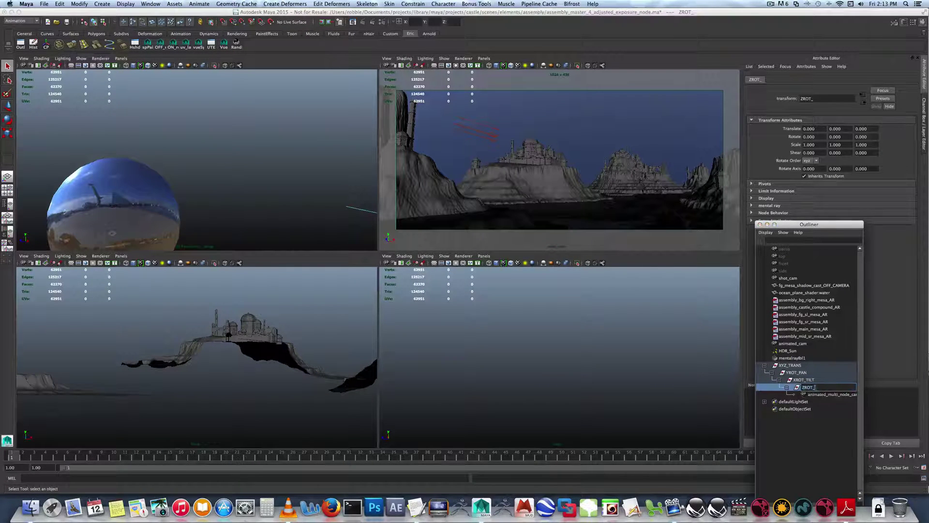
text(ROLL)
key(Return)
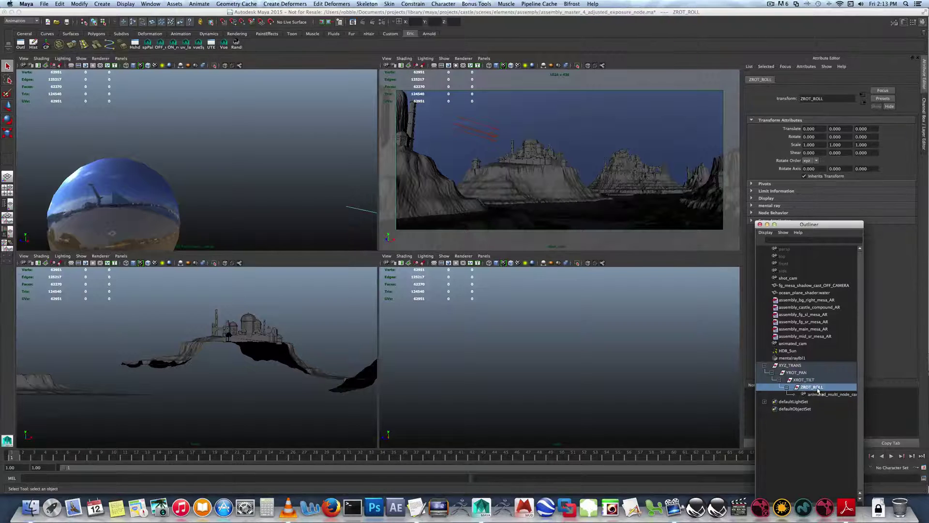
Display the channel values of XYZ_TRANS and animated_multi_node_cam, moving the Outliner away from the lower channel area.
click(791, 366)
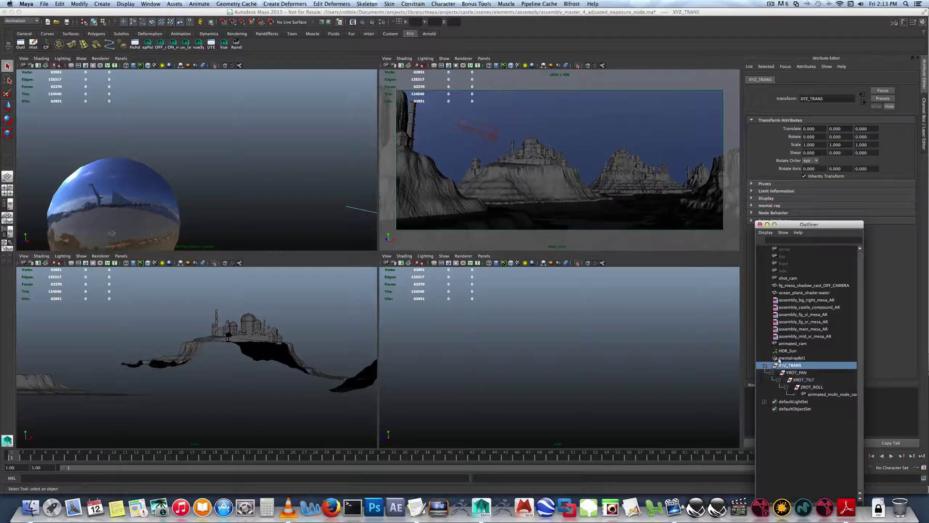
key(ctrl+a)
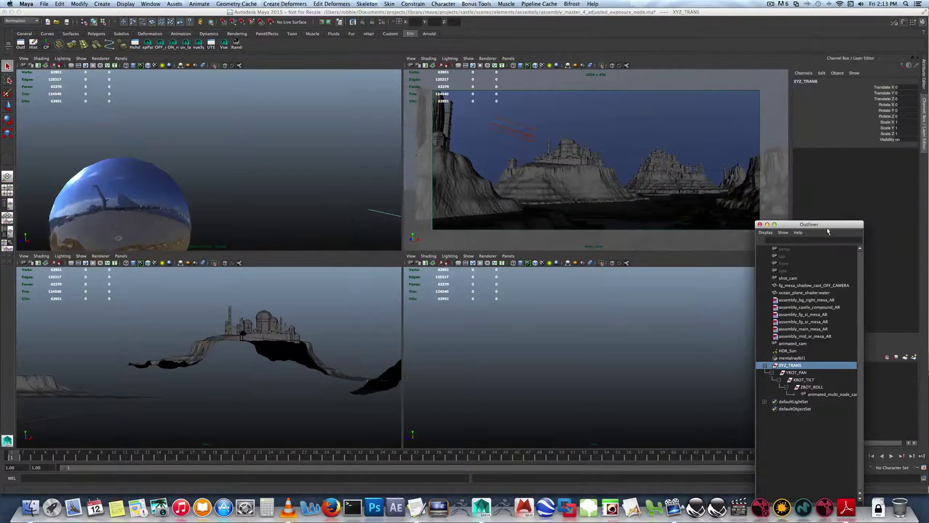
drag(814, 224, 786, 69)
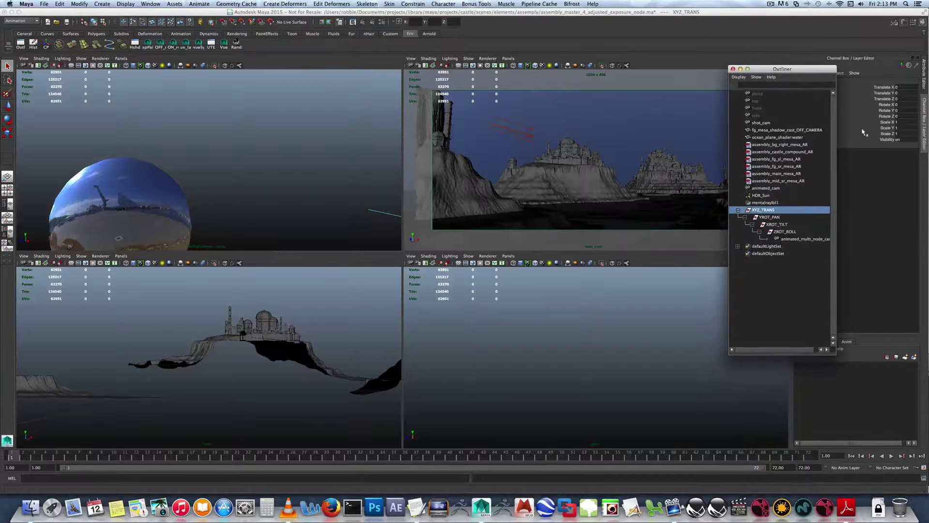
click(802, 239)
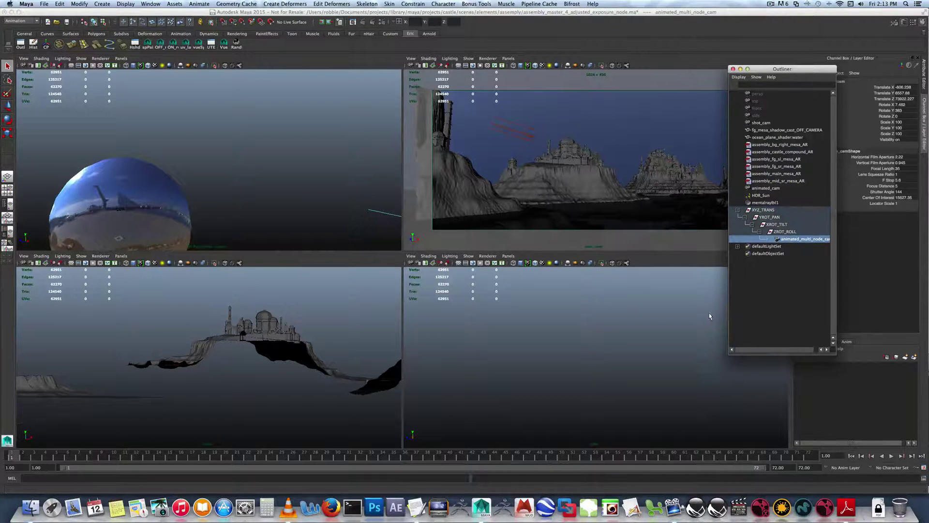
Lock all rotate and scale channels of the XYZ_TRANS group.
click(767, 210)
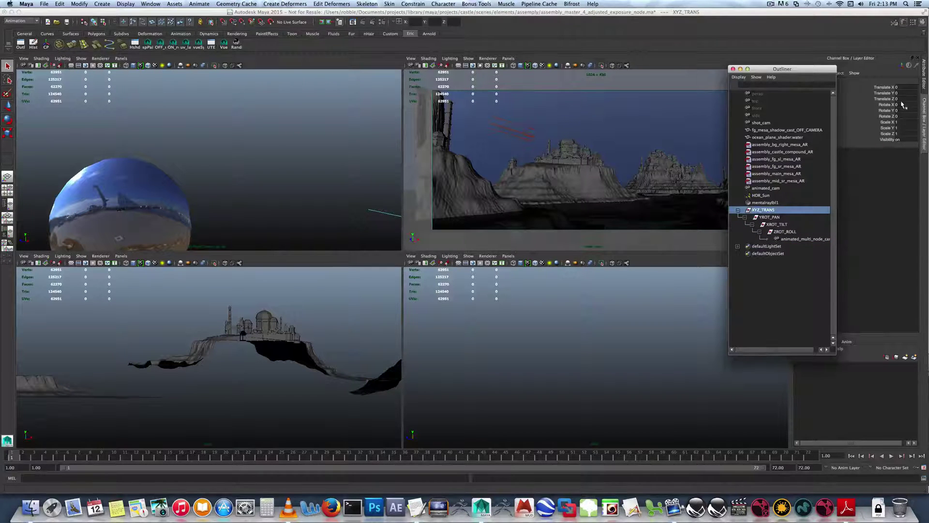
drag(903, 105, 904, 134)
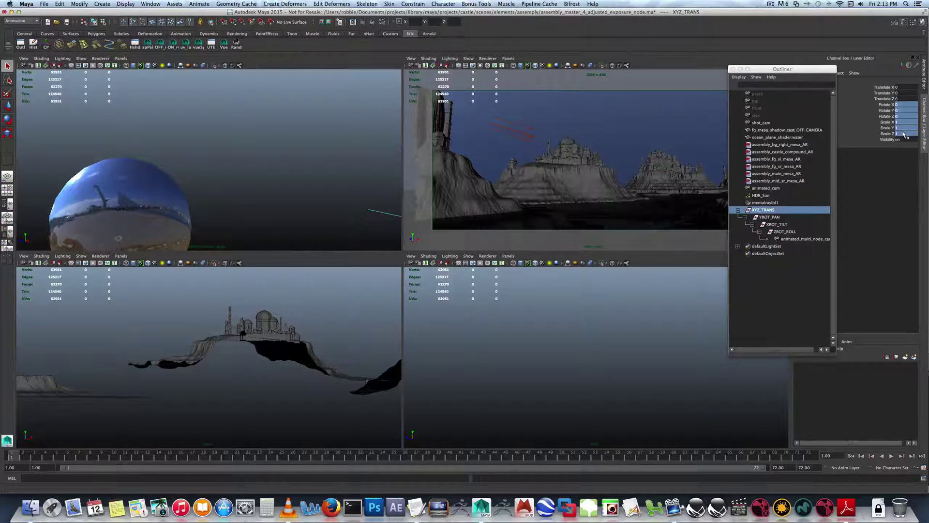
right_click(902, 132)
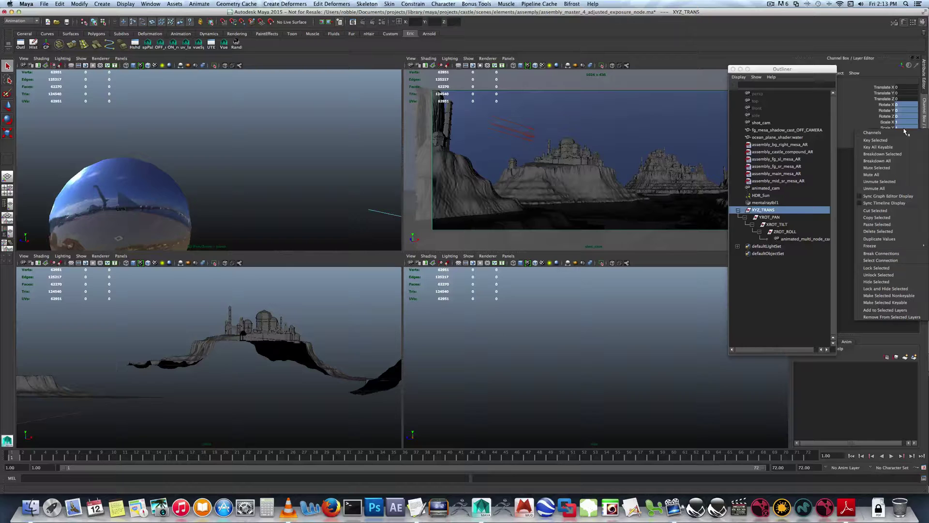
click(903, 271)
Lock every translate and scale channel plus Rotate X and Rotate Z on the YROT_PAN group.
click(769, 217)
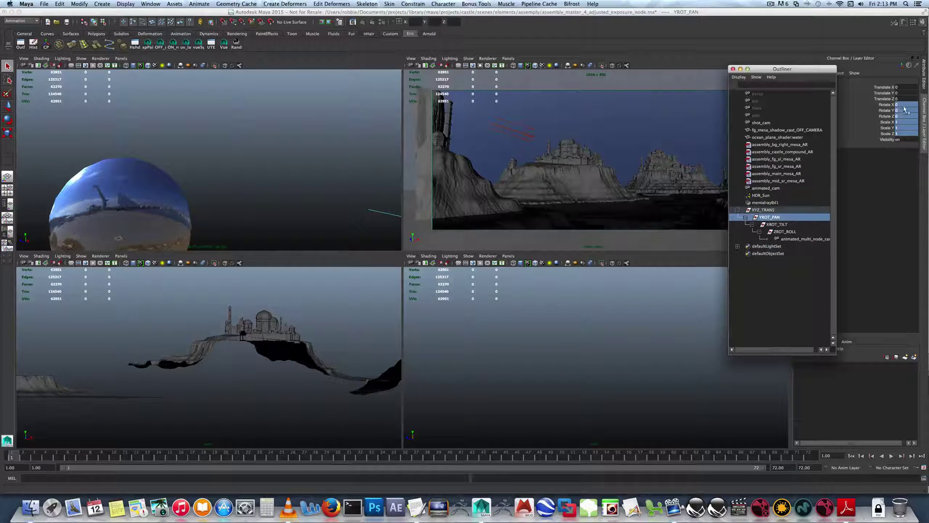
double_click(904, 87)
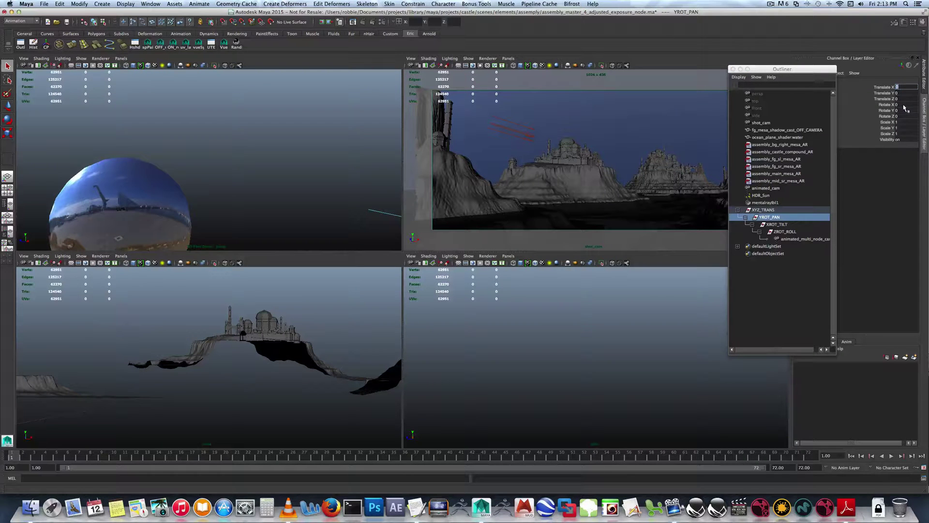
shift+click(904, 105)
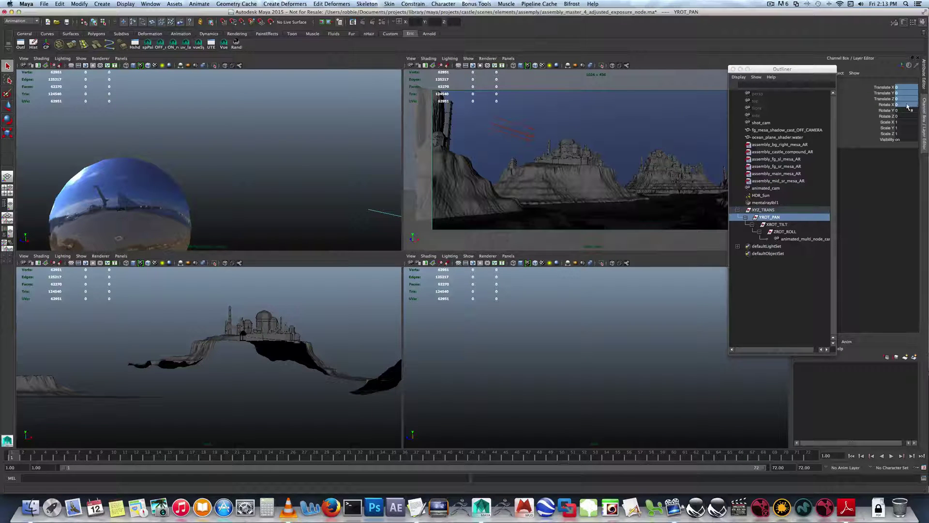
right_click(907, 98)
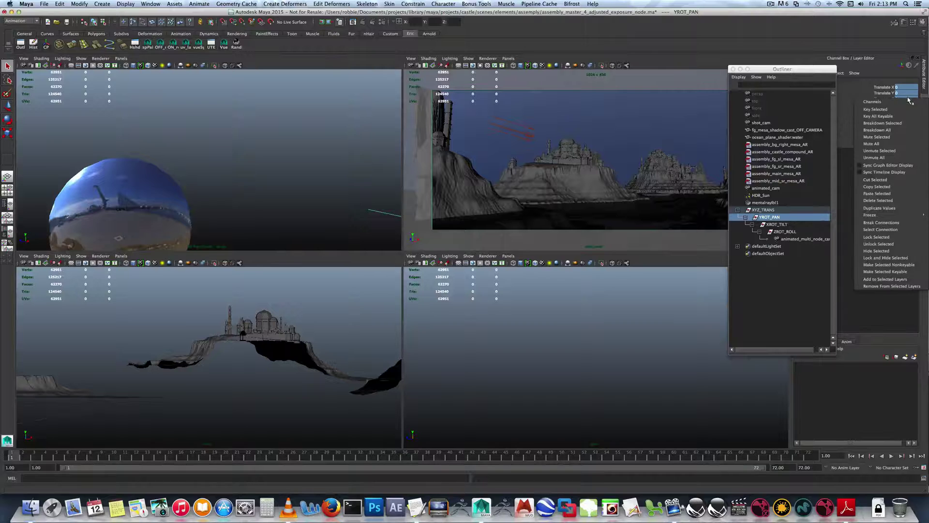
click(885, 238)
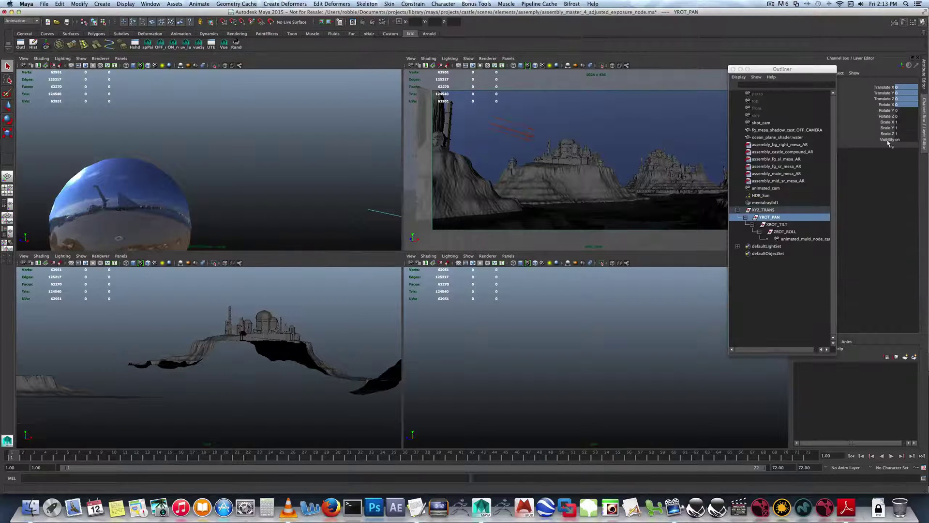
drag(902, 117, 905, 137)
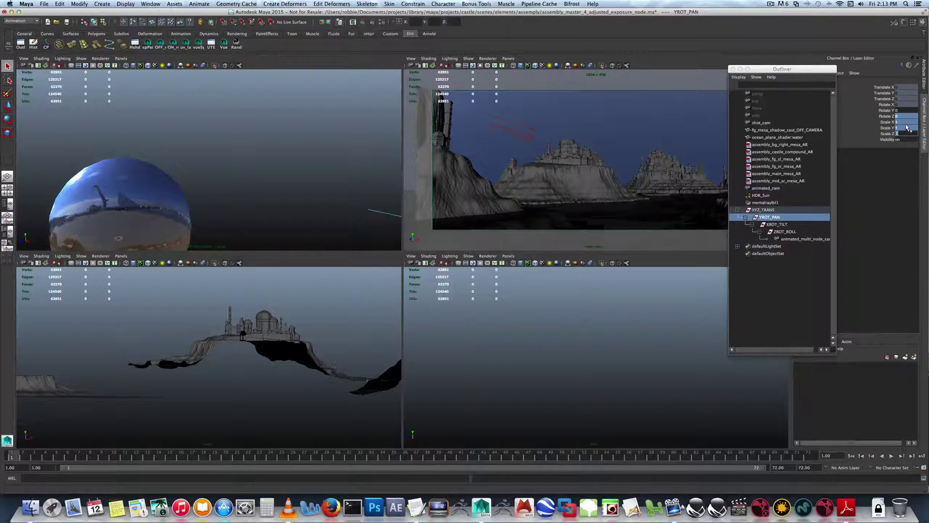
right_click(905, 126)
click(899, 264)
Lock the translate, scale and Rotate Z channels of the XROT_TILT group.
click(785, 225)
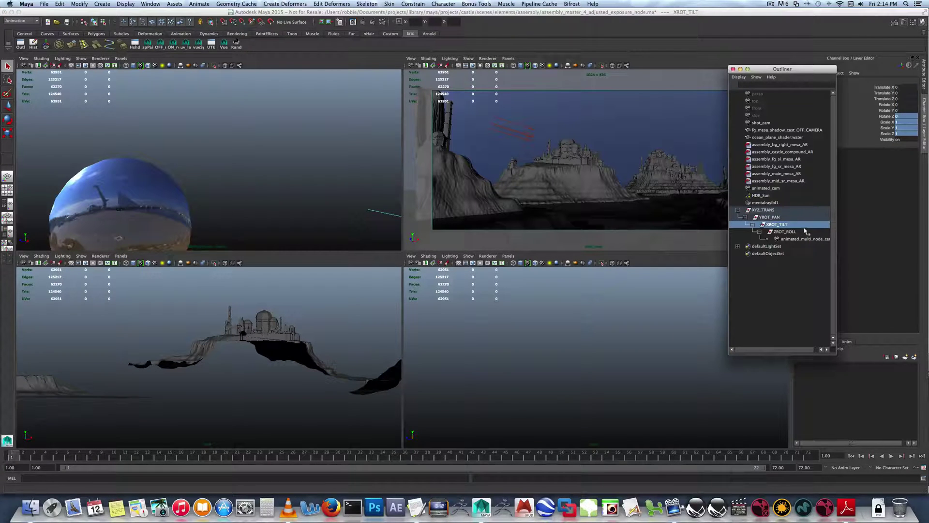
right_click(907, 120)
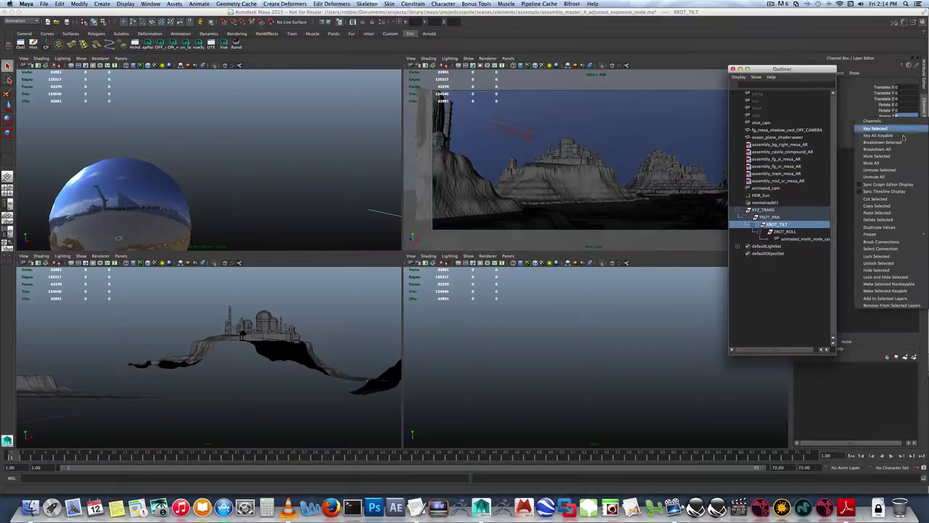
click(903, 256)
click(908, 110)
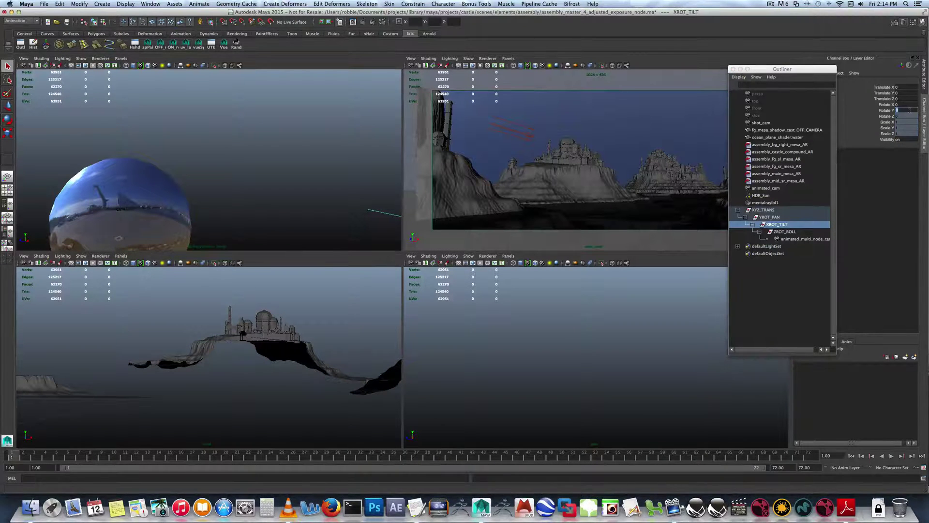
drag(908, 88, 908, 98)
right_click(910, 96)
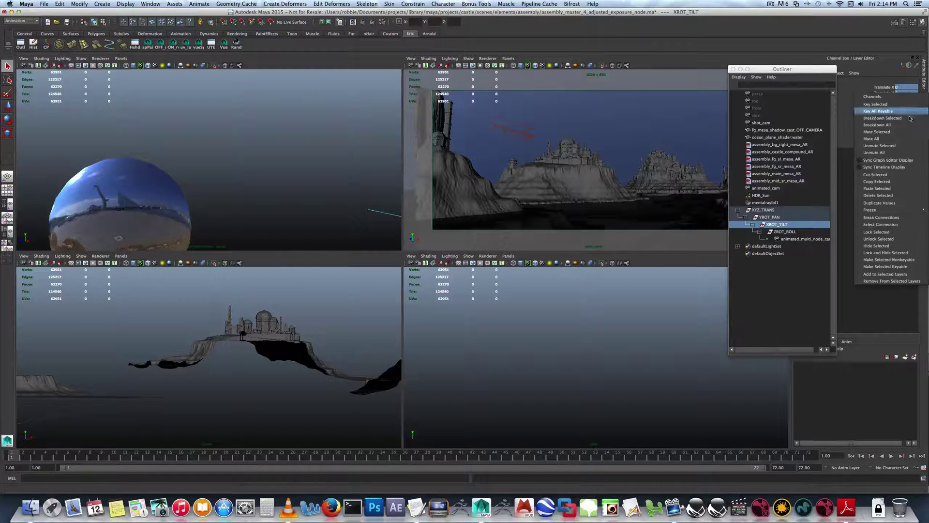
click(900, 236)
Try to lock the Rotate Y channel of the XROT_TILT group.
click(908, 111)
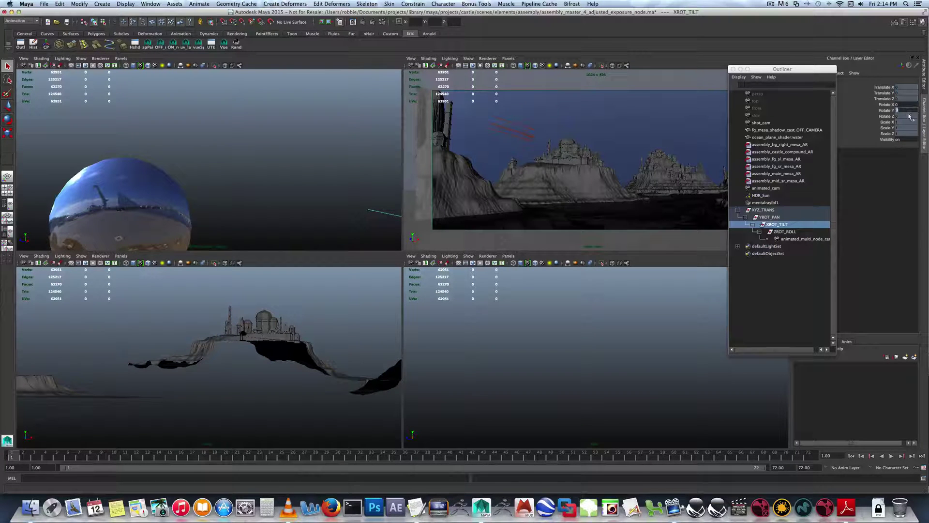
right_click(910, 116)
click(902, 254)
Lock the scale, translate, Rotate X and Rotate Y channels of the ZROT_ROLL group and clear the selection.
click(814, 231)
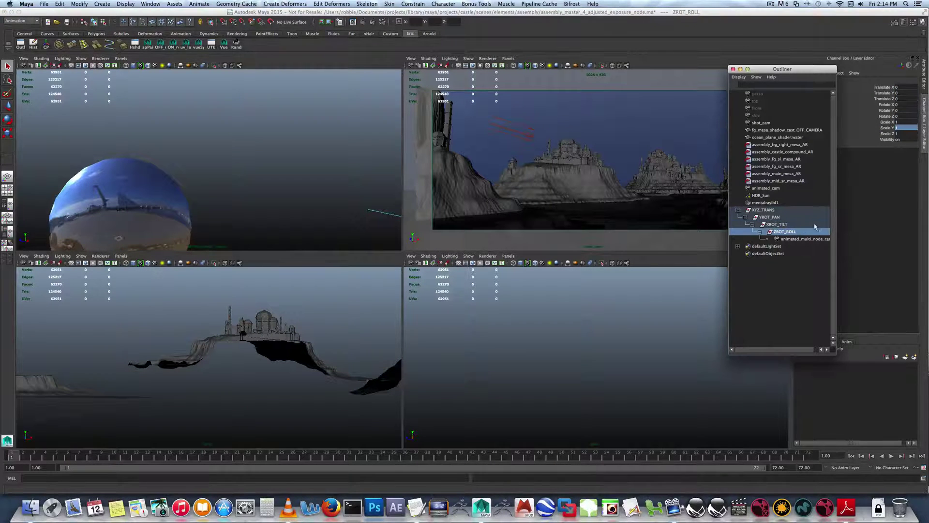
click(906, 134)
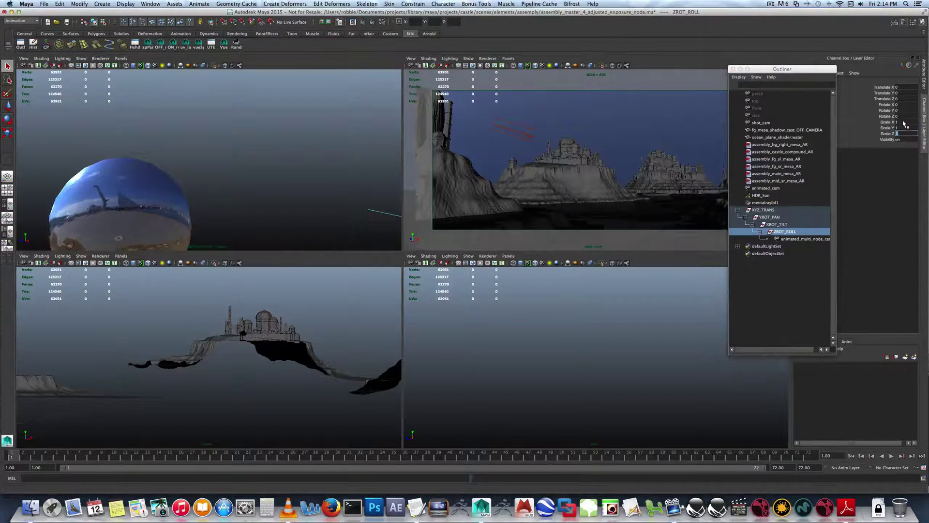
right_click(903, 125)
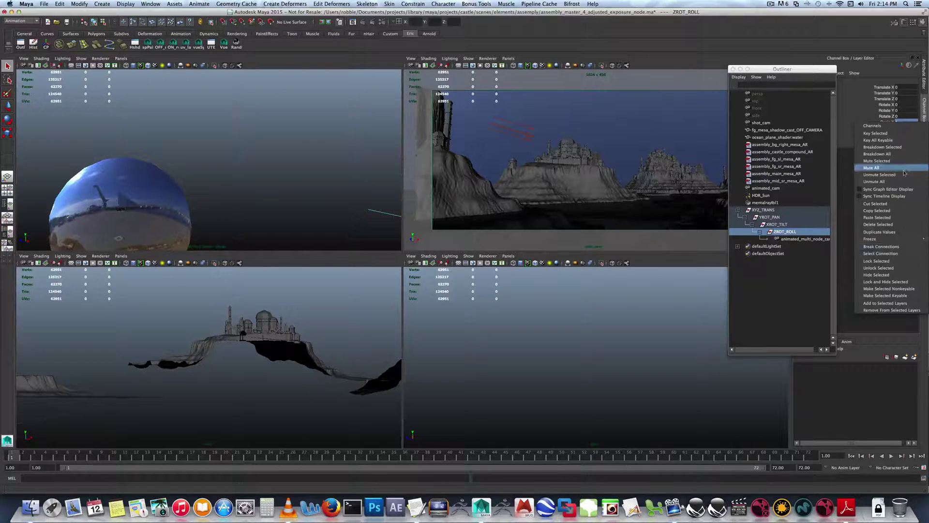
click(904, 261)
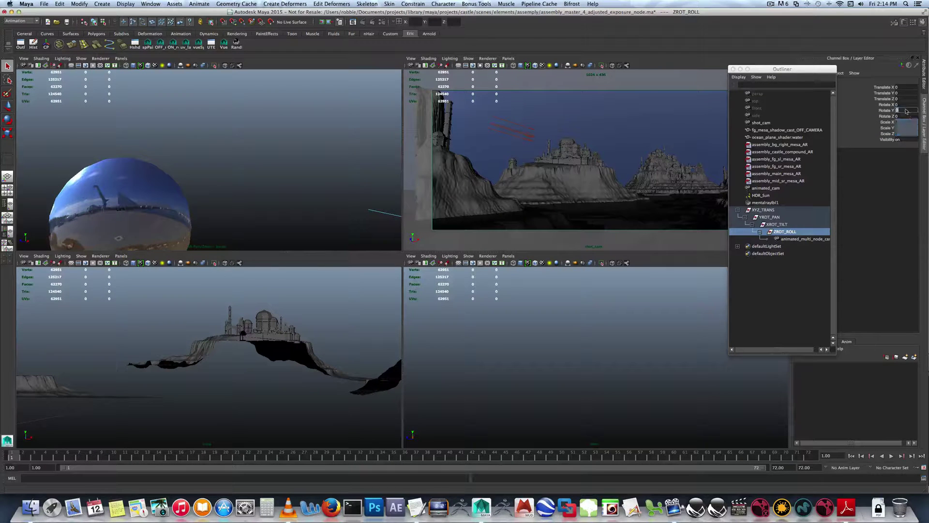
click(908, 89)
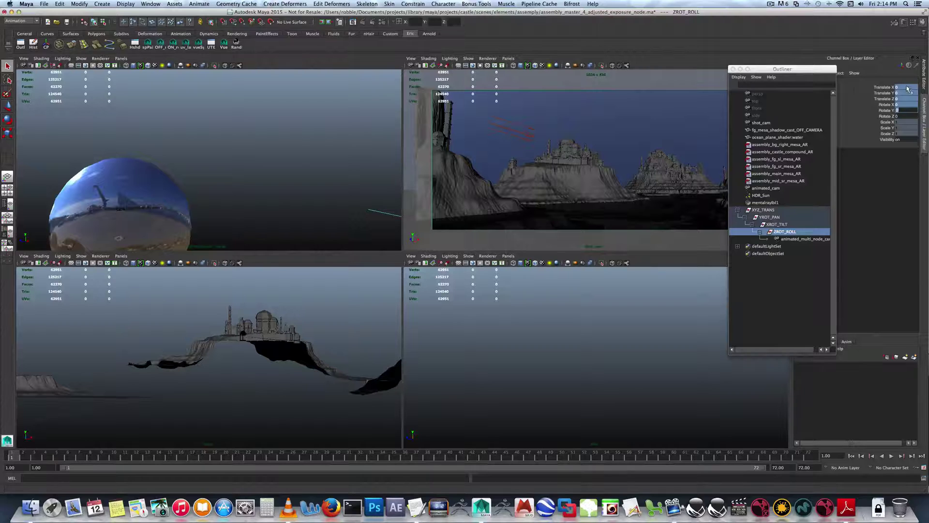
right_click(909, 89)
click(891, 223)
click(811, 270)
Lock the Rotate Y channel of the XROT_TILT group.
click(788, 232)
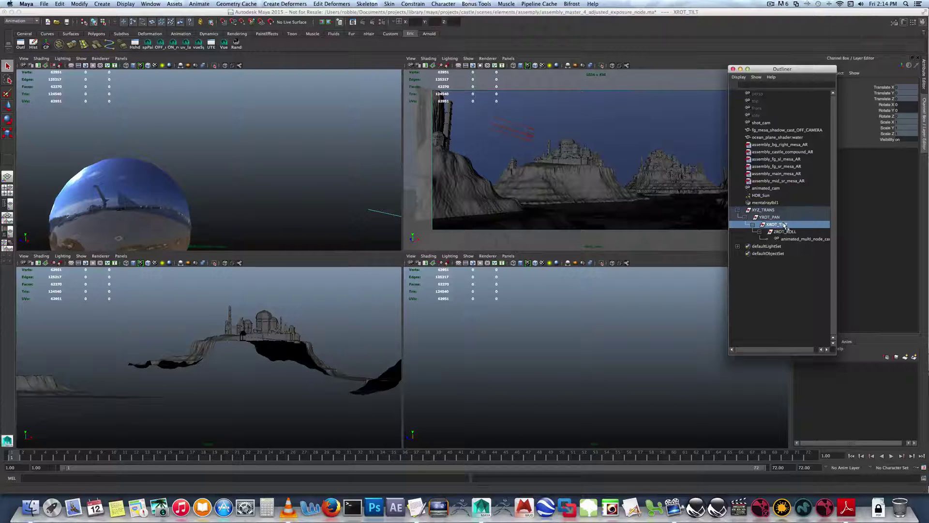
click(908, 111)
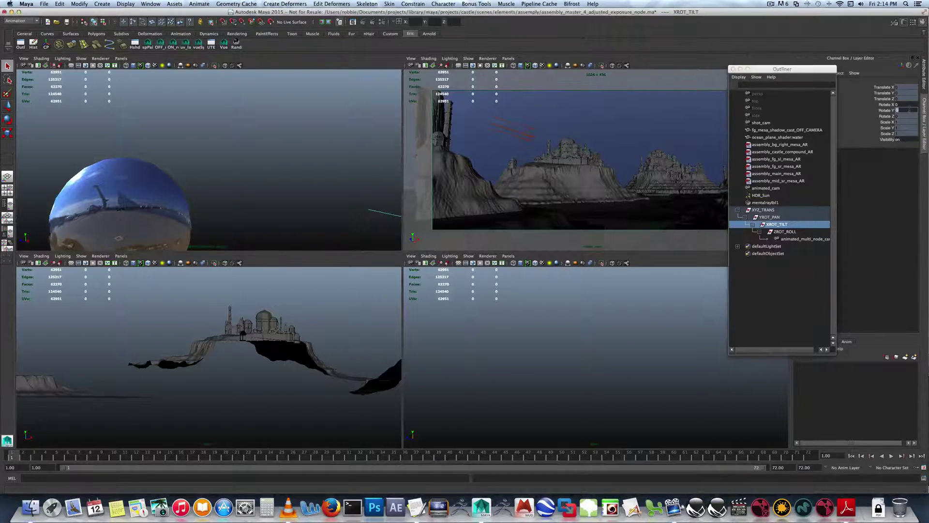
click(909, 111)
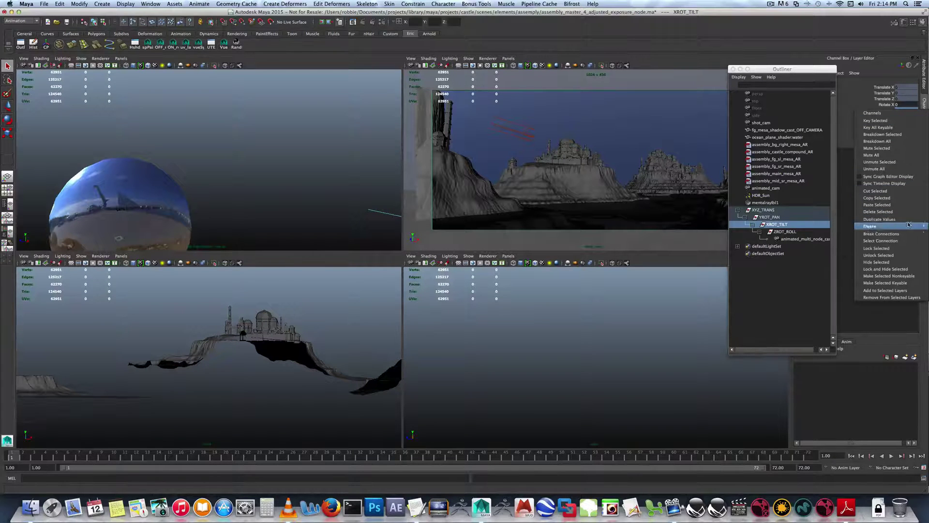
click(909, 122)
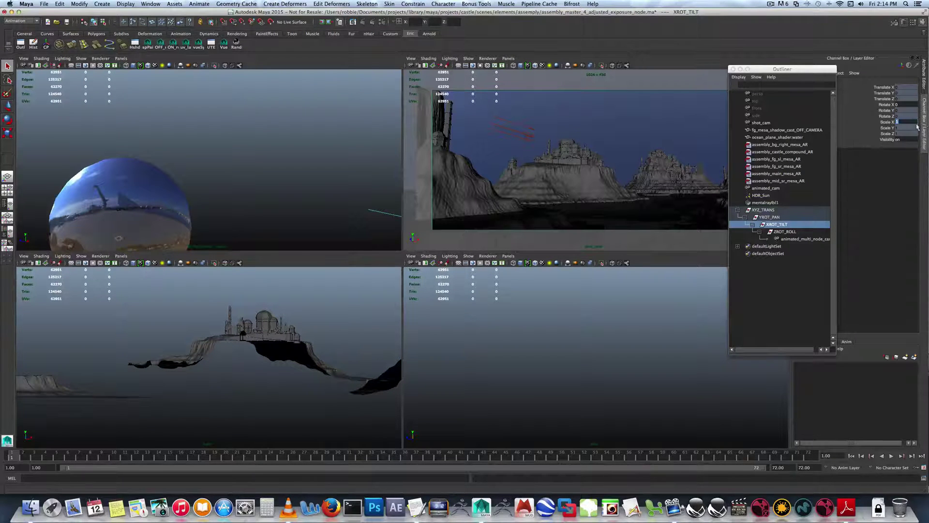
Check which channels remain unlocked on the YROT_PAN, XROT_TILT and ZROT_ROLL groups.
click(773, 218)
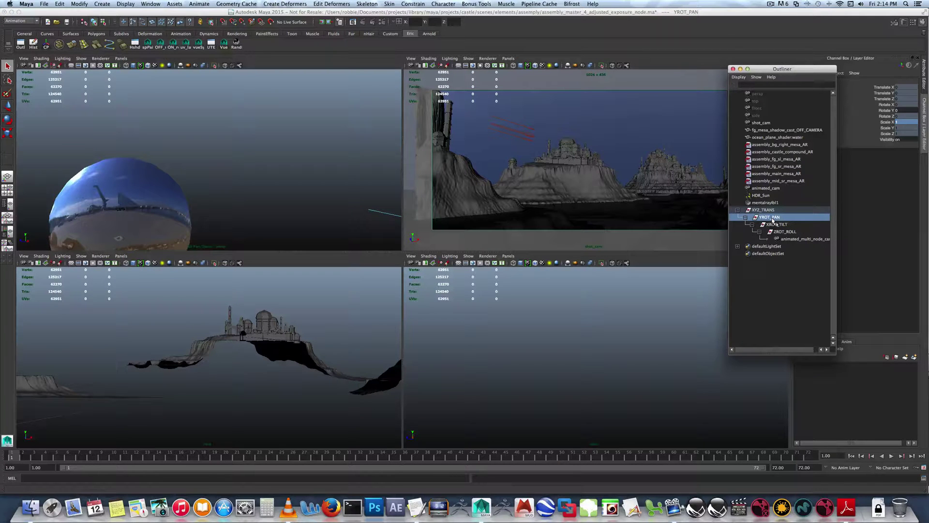
click(776, 225)
click(779, 233)
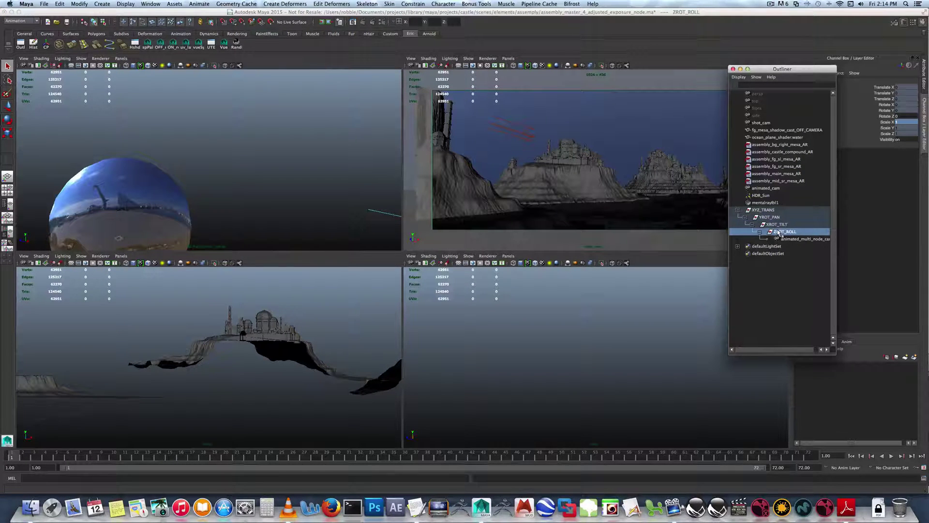
click(777, 226)
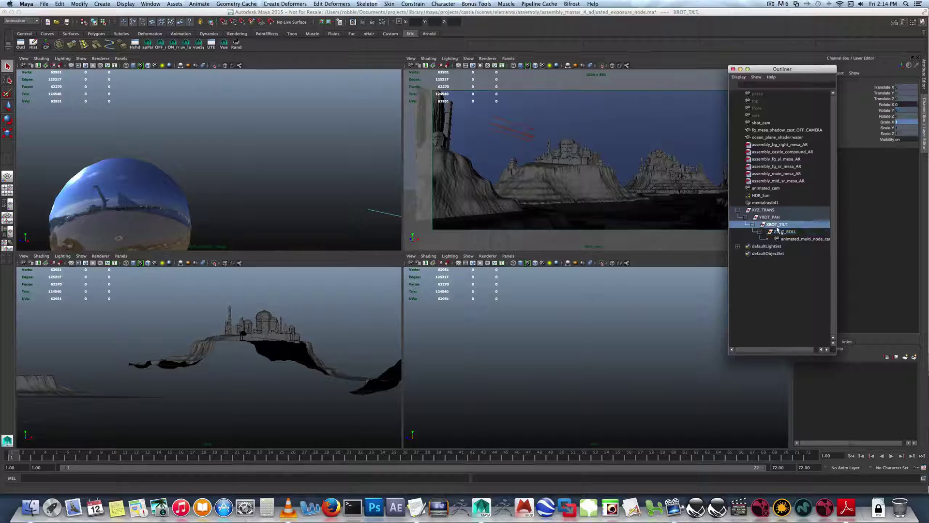
key(Up)
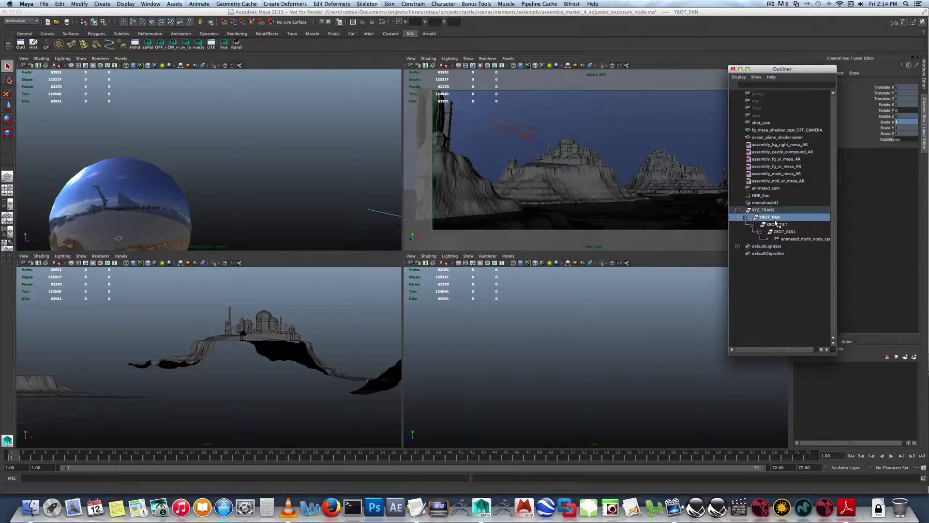
Set a key on the XYZ_TRANS group at frame 1 and activate the Move tool.
click(775, 211)
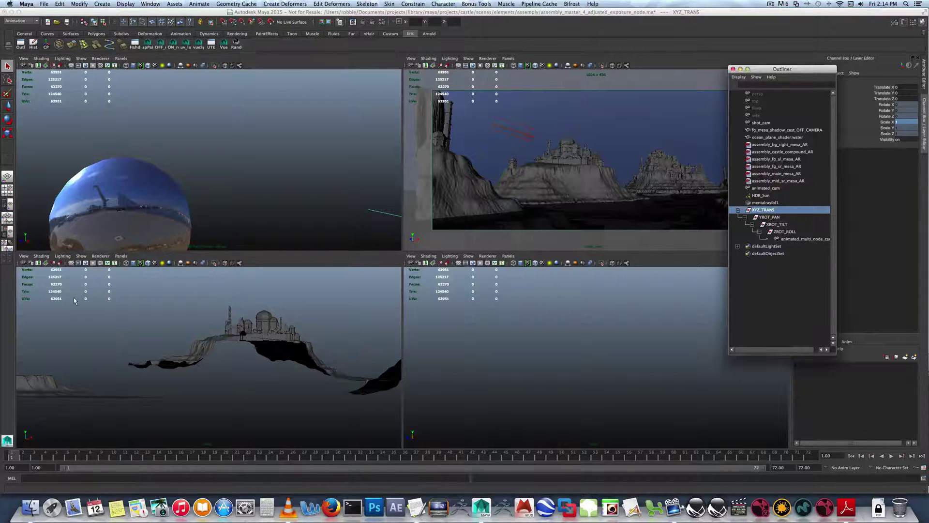
click(652, 61)
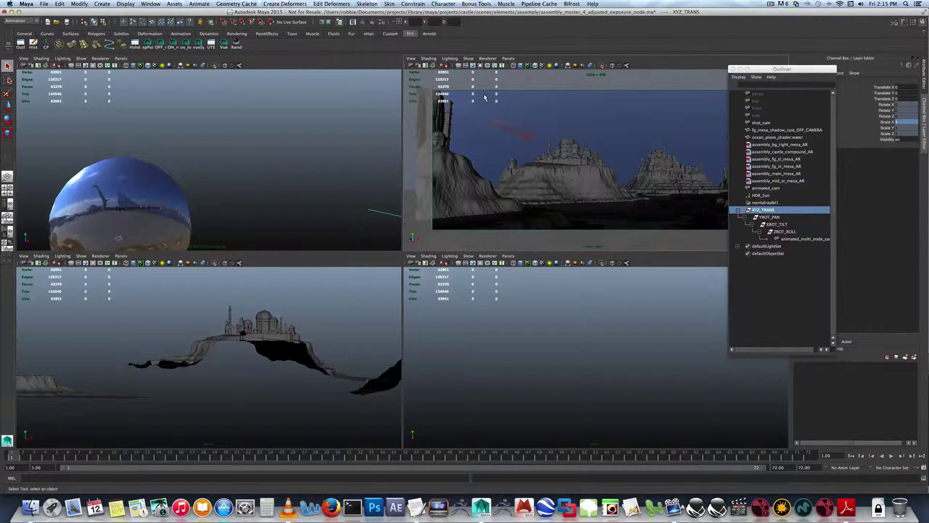
click(199, 4)
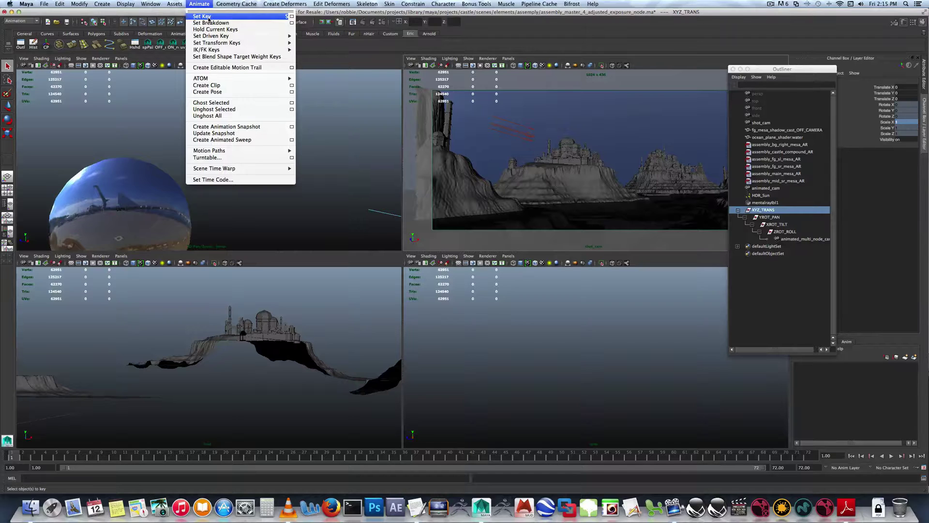
click(209, 16)
click(7, 107)
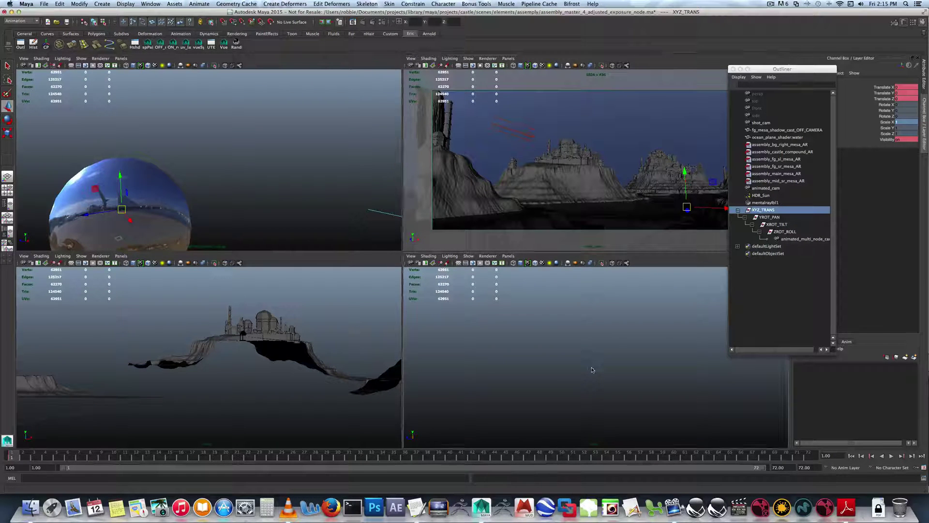
Switch the empty viewport to a perspective view and frame the animated_multi_node_cam camera in it.
click(789, 239)
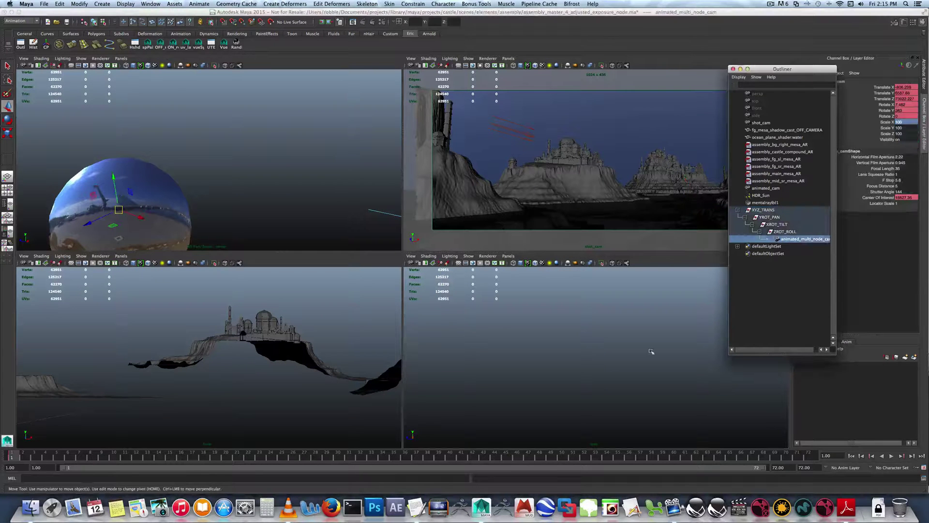
click(509, 256)
mouse_move(526, 266)
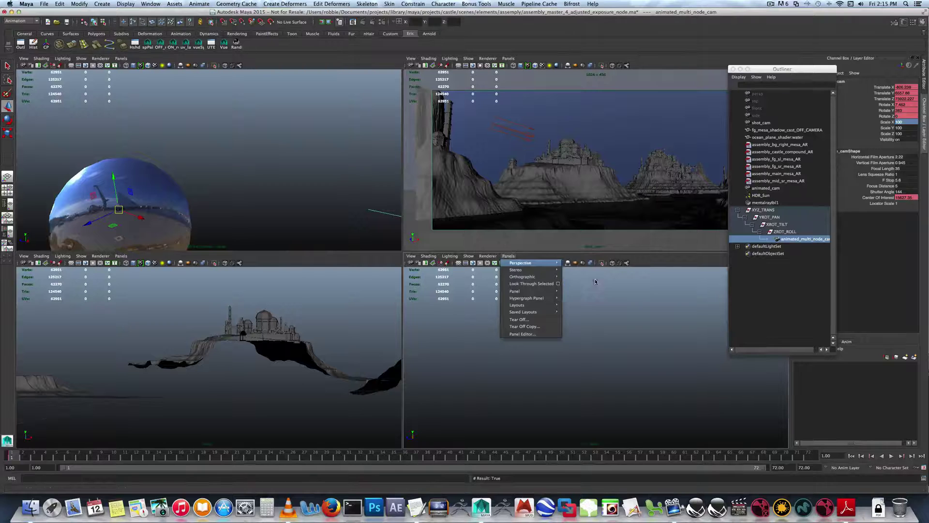
click(577, 277)
key(f)
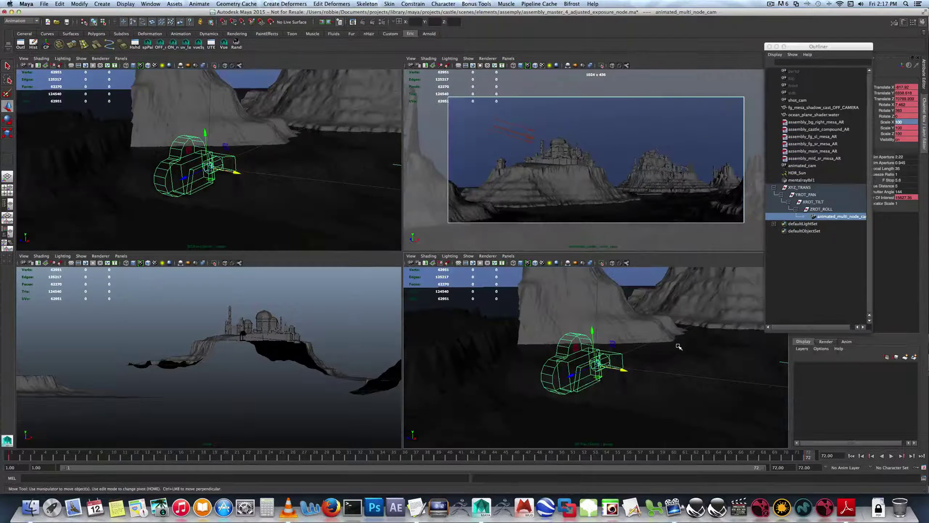
Delete the animated_multi_node_cam camera's keyframe at frame 72 and scrub the timeline to check its motion.
click(826, 218)
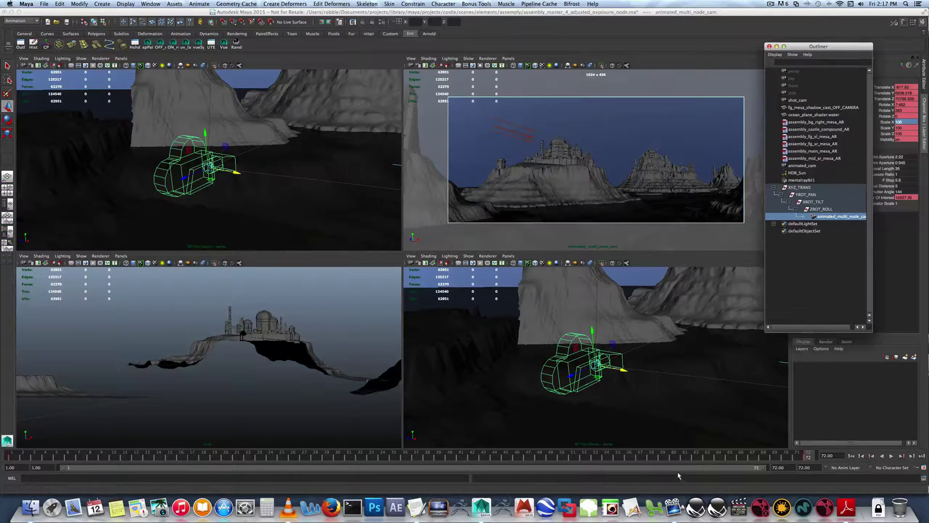
click(56, 457)
drag(58, 460, 12, 459)
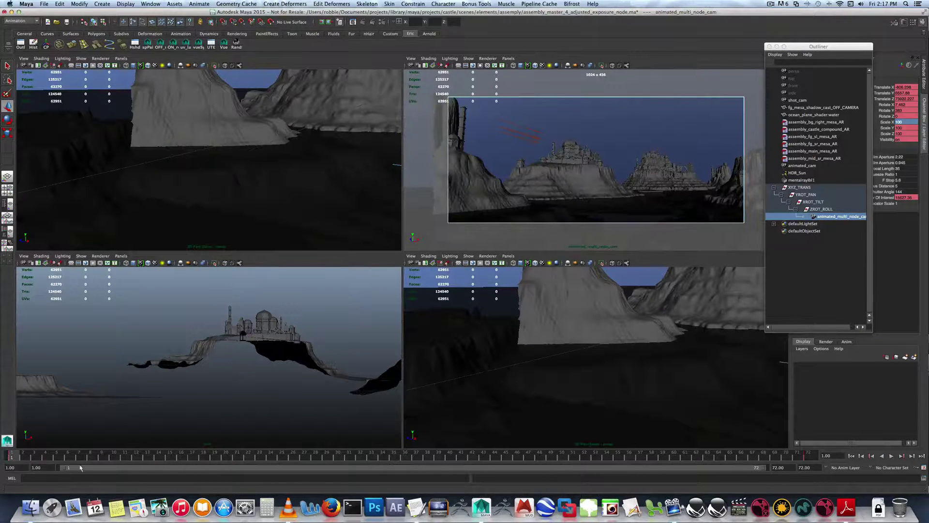
drag(787, 452, 816, 457)
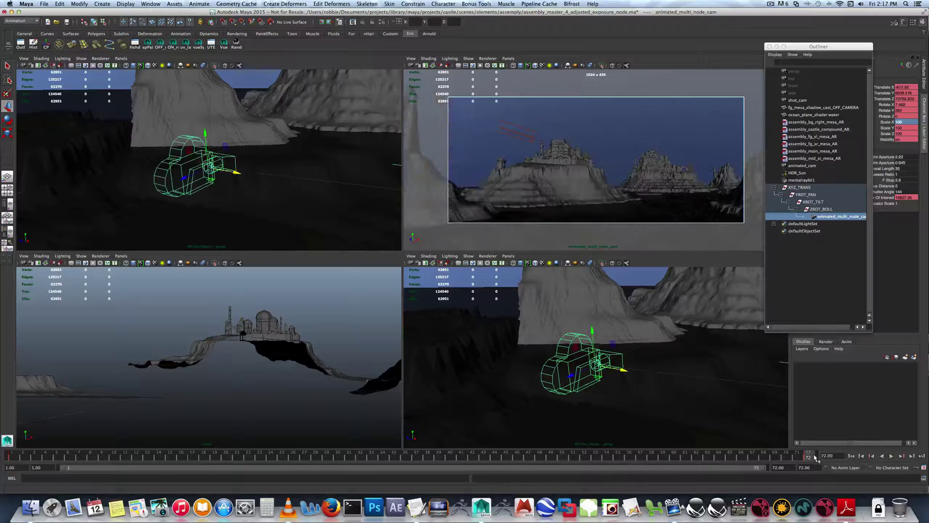
right_click(804, 458)
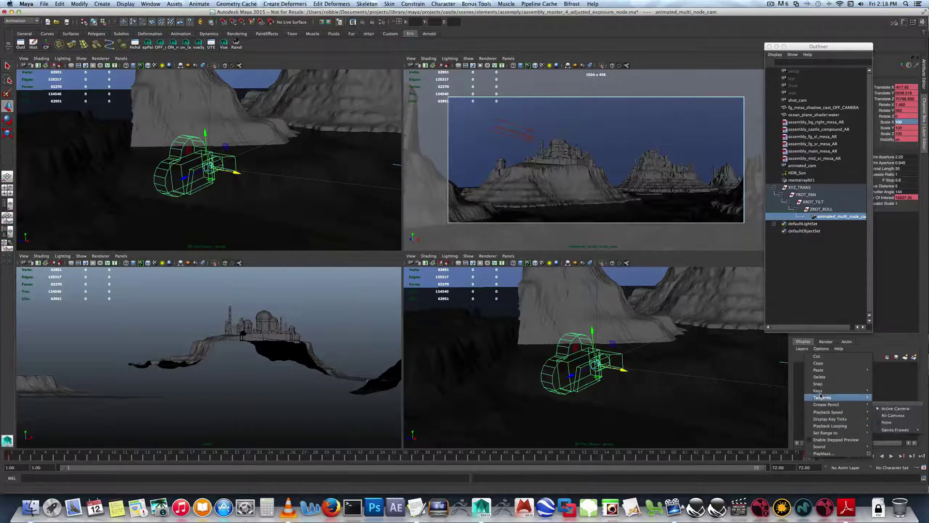
click(825, 378)
drag(806, 456, 10, 457)
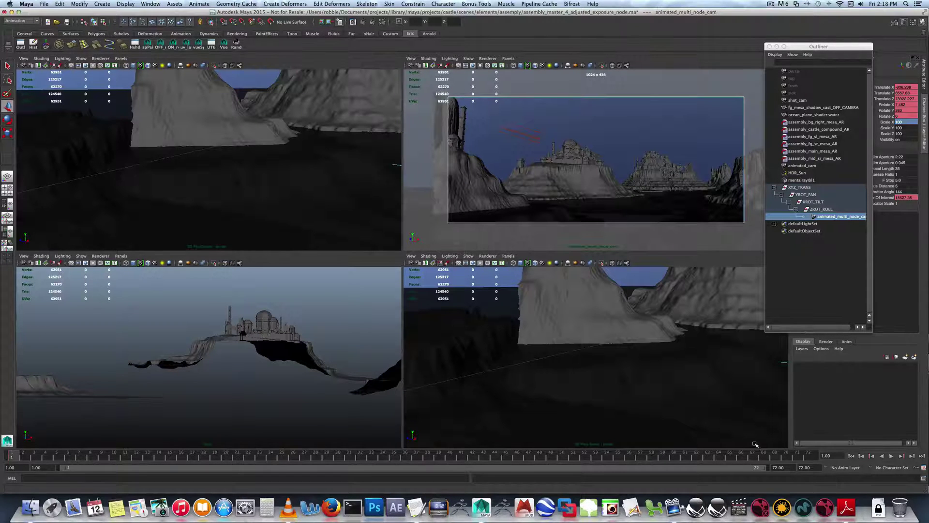
mouse_move(773, 459)
mouse_down()
mouse_move(818, 458)
mouse_move(332, 348)
mouse_move(63, 320)
mouse_move(4, 297)
mouse_up()
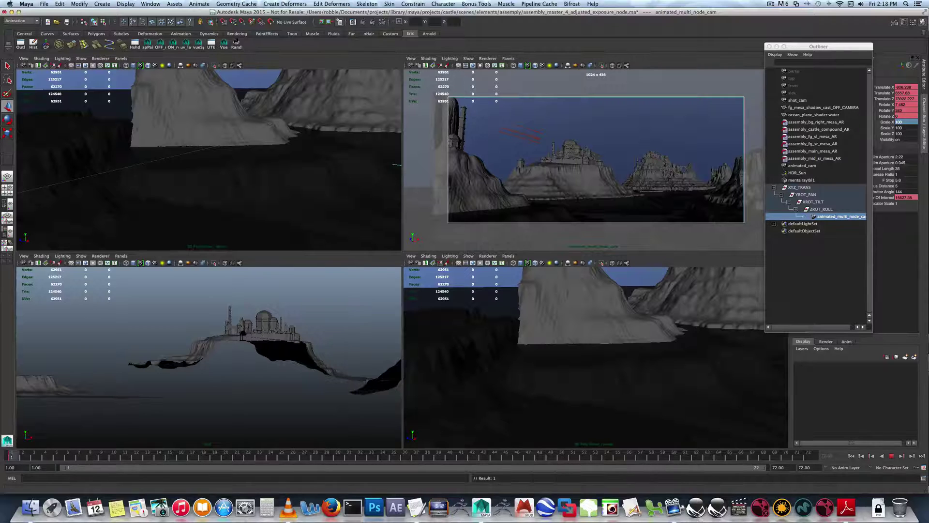
Move the XYZ_TRANS group in X and Z at frame 72, set a key there and play the animation.
click(806, 194)
click(802, 188)
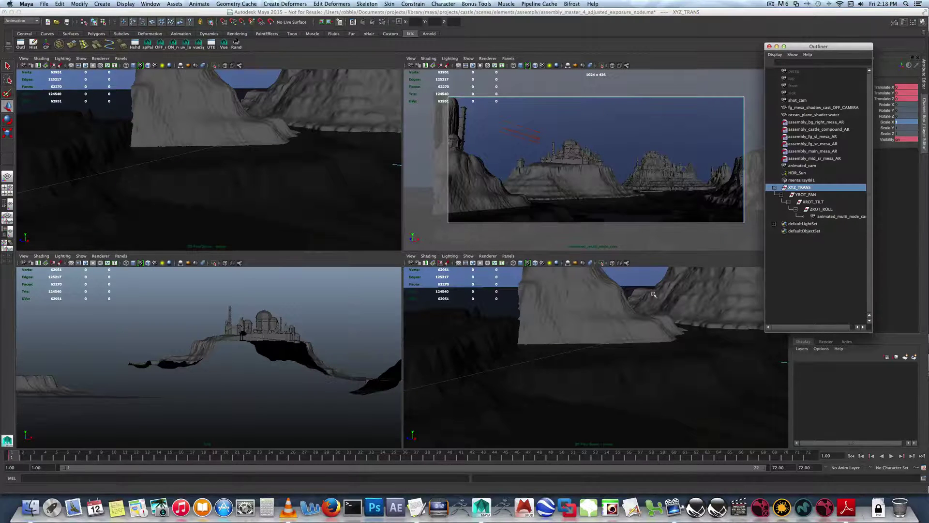
click(649, 343)
key(shift+f)
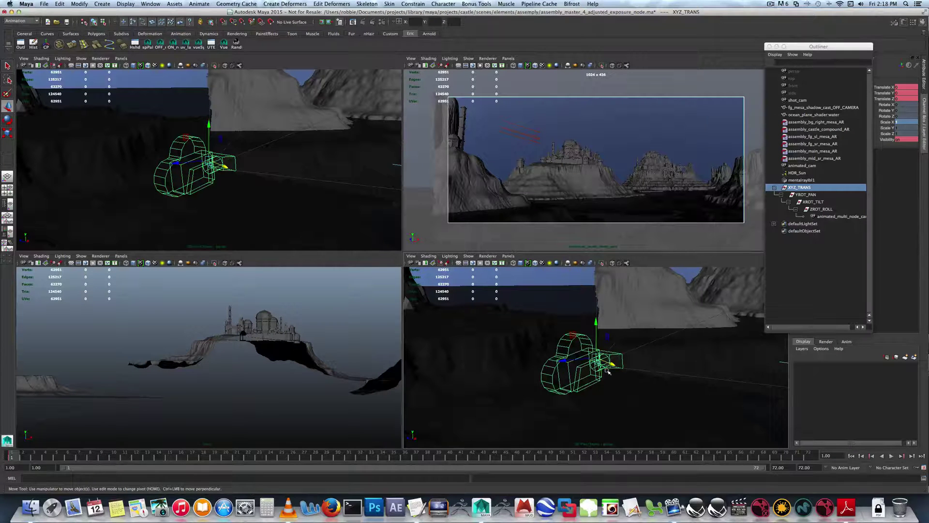
alt+right_drag(635, 384, 508, 318)
alt+right_drag(593, 368, 529, 347)
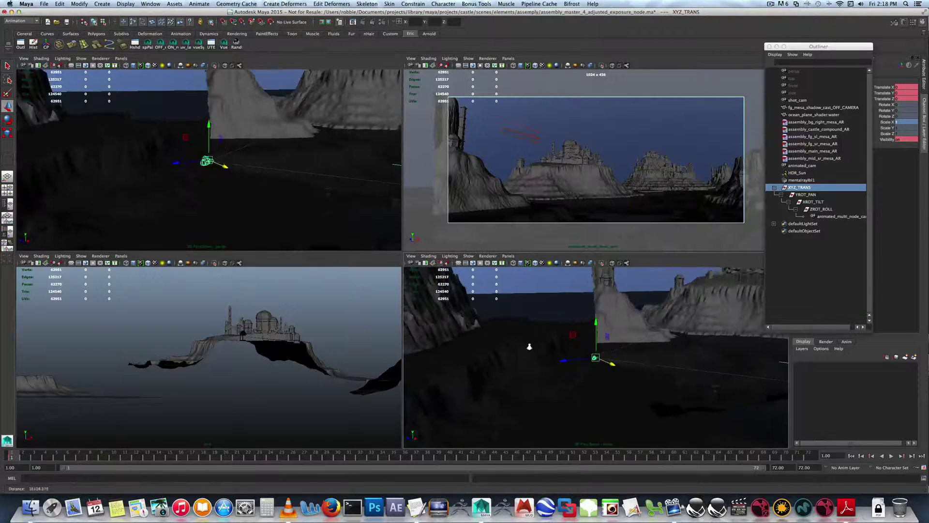
alt+drag(634, 337, 611, 377)
alt+right_drag(627, 368, 590, 356)
alt+middle_drag(668, 361, 561, 361)
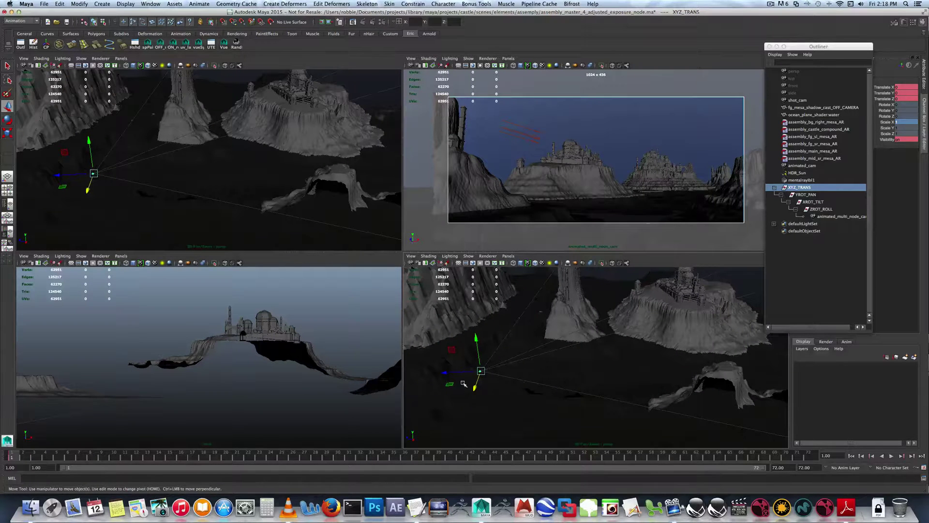
click(446, 372)
click(807, 456)
drag(457, 377, 512, 395)
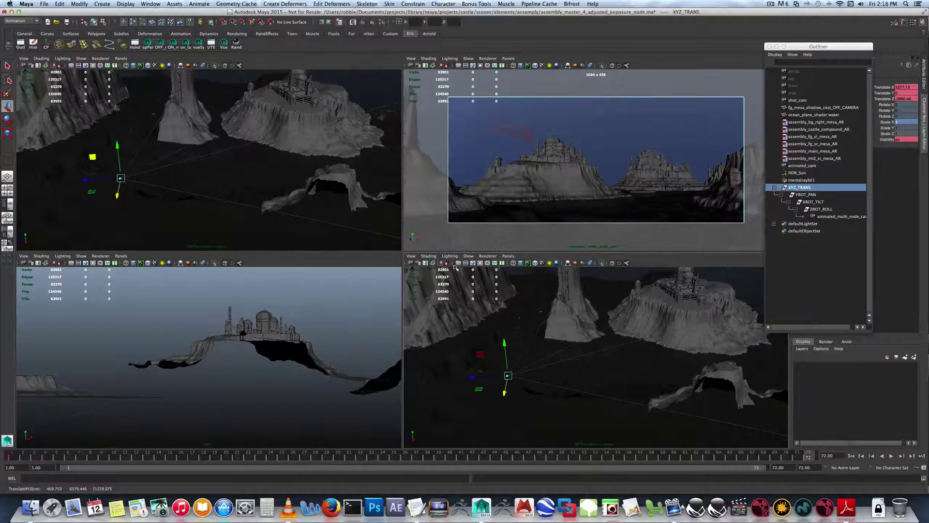
click(199, 4)
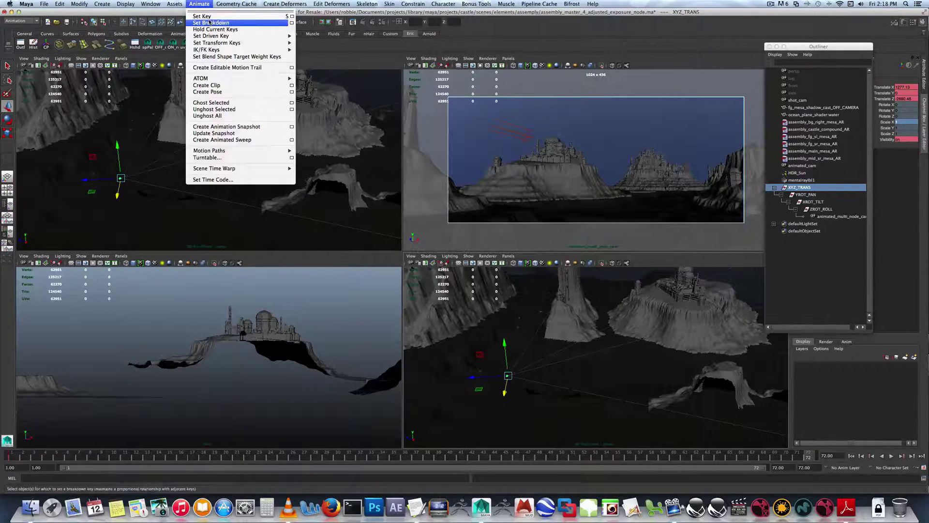
click(207, 21)
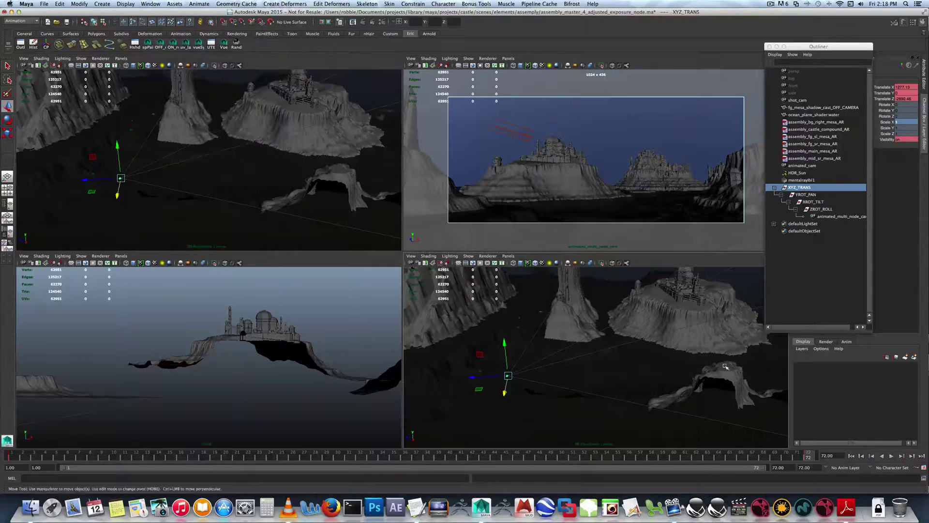
key(alt+v)
Set a key on the YROT_PAN group at frame 1.
click(805, 195)
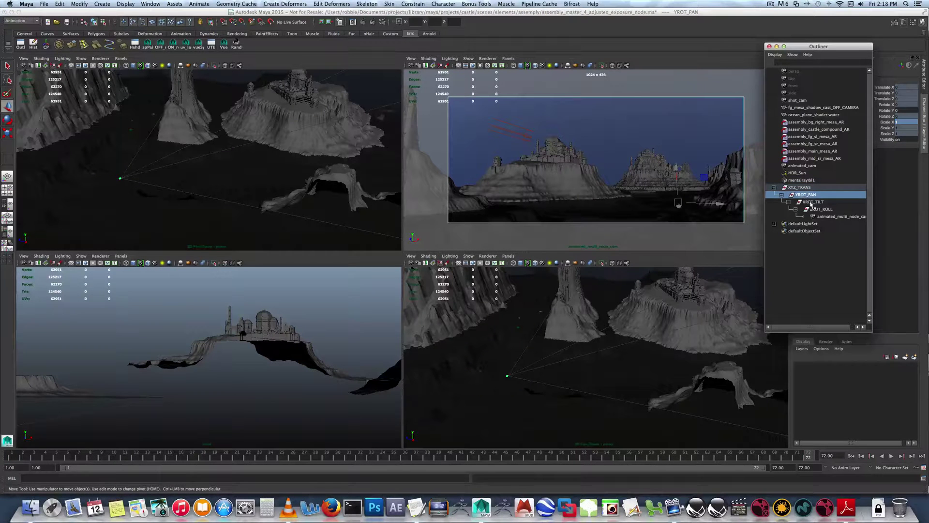
click(852, 456)
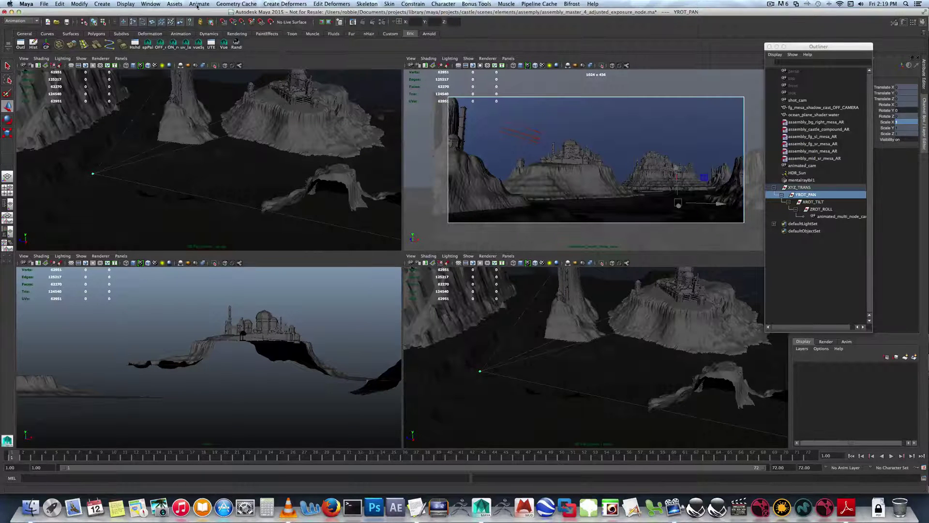
click(197, 6)
click(206, 16)
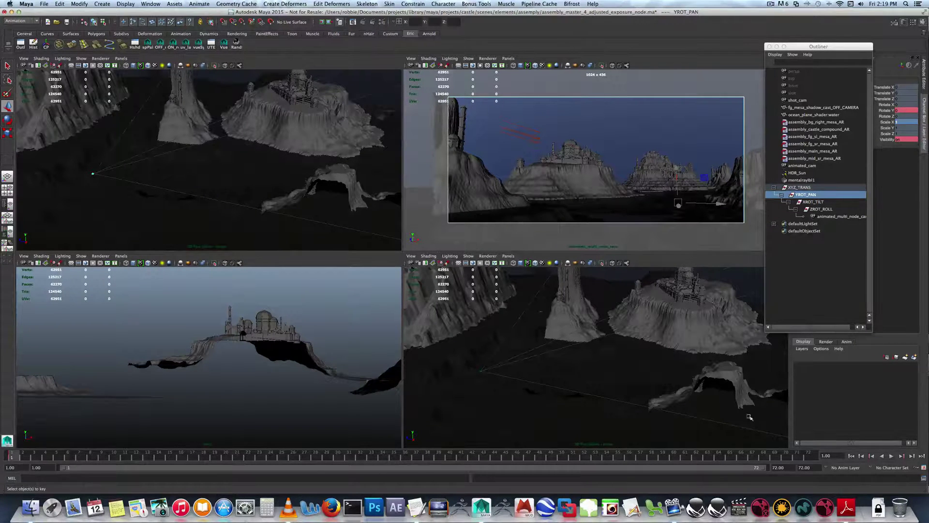
At frame 72, center the YROT_PAN group's pivot and rotate the group about -2.8 degrees around Y.
click(806, 455)
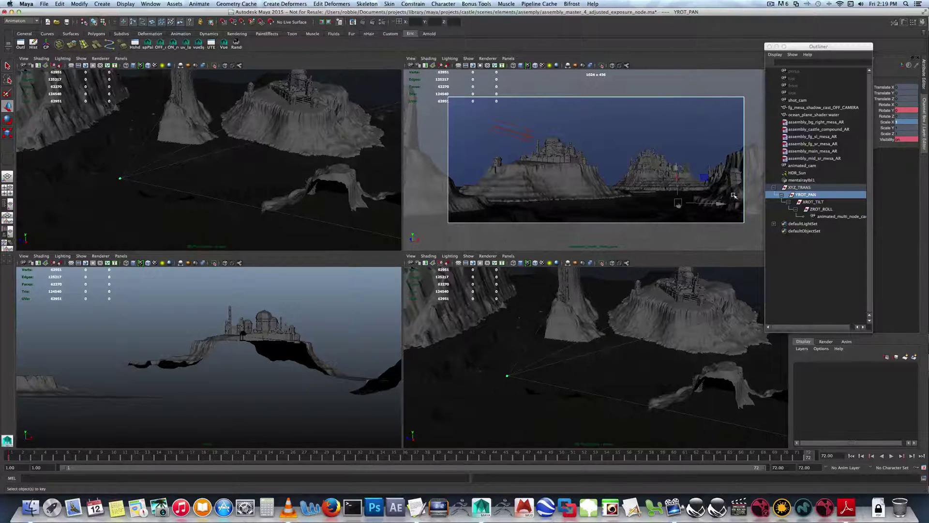
click(8, 119)
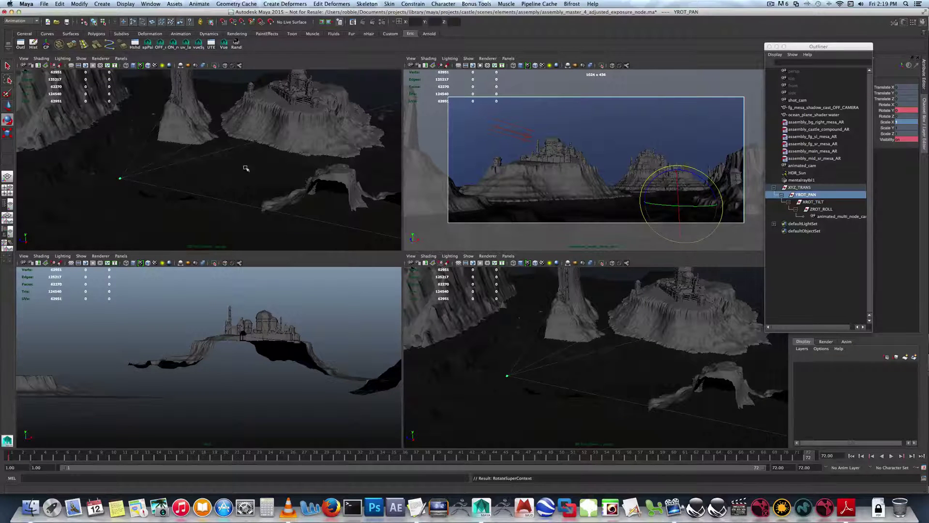
click(47, 45)
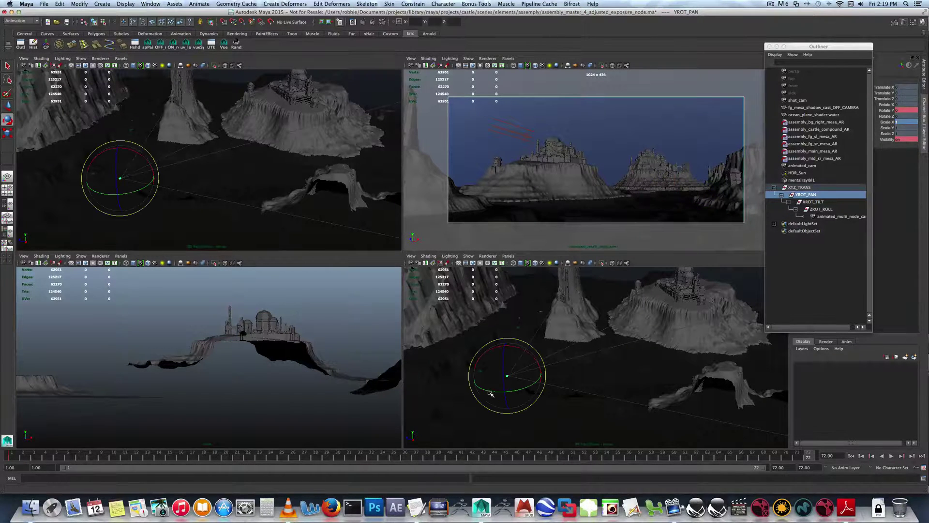
drag(490, 391, 489, 391)
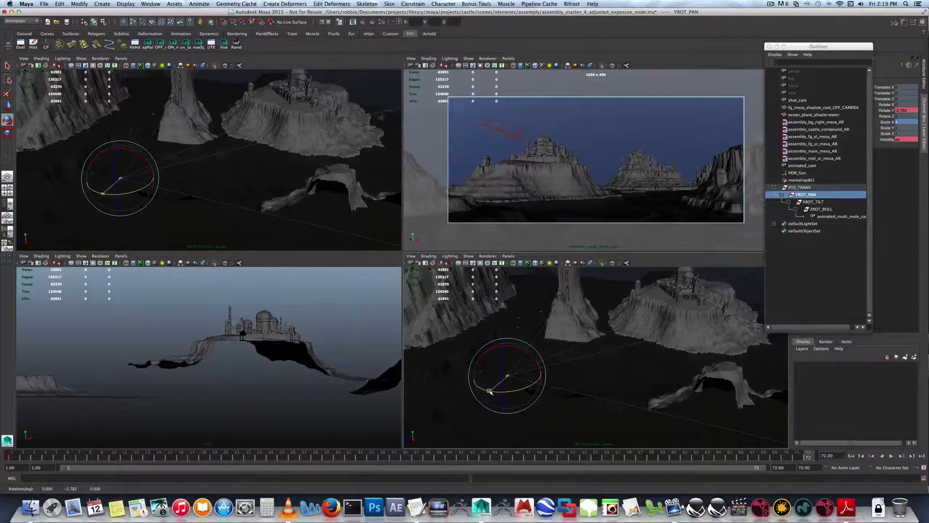
Finish the Y rotation of the YROT_PAN group and set a key on it at frame 72.
drag(490, 391, 490, 391)
click(200, 4)
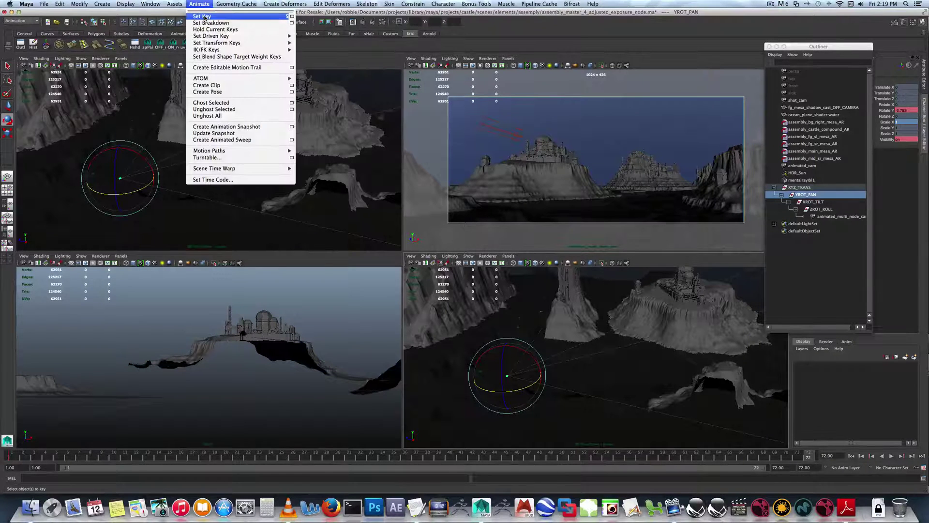
click(202, 12)
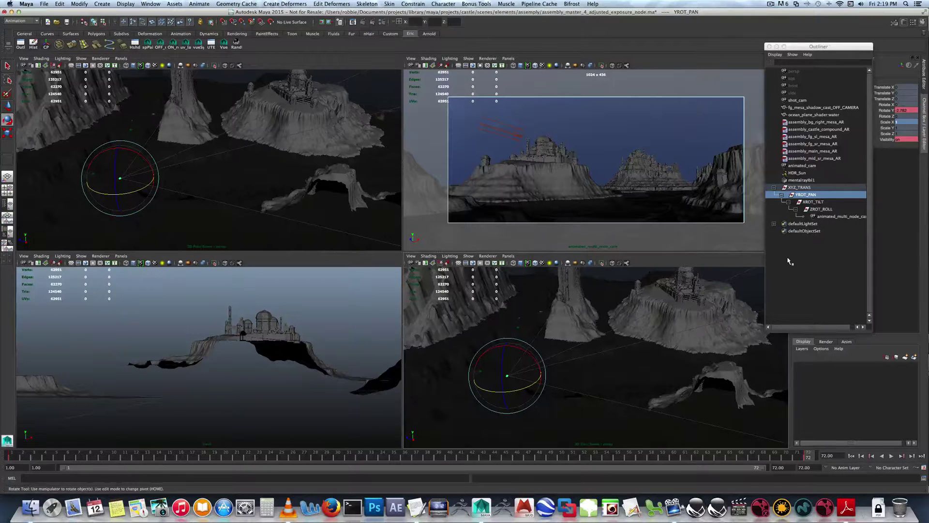
Center the XROT_TILT group's pivot at frame 1 and set a key on the group there.
key(Down)
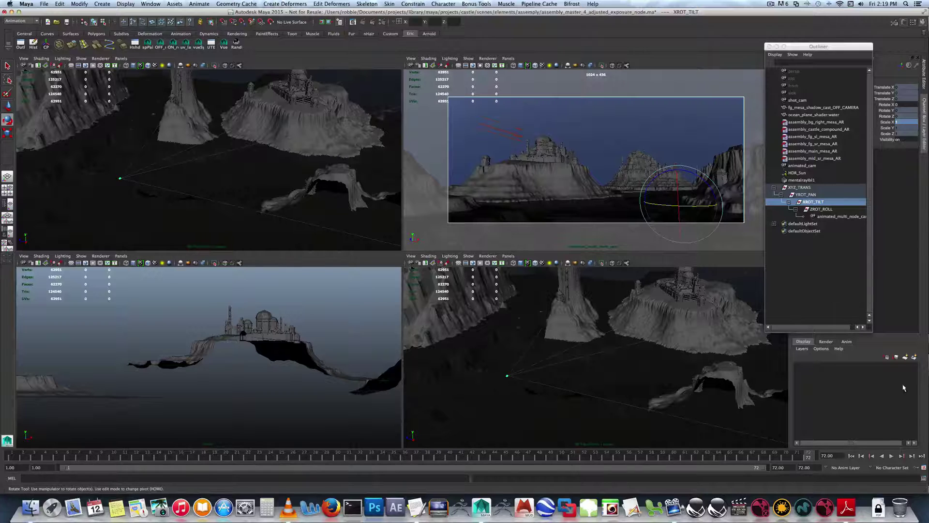
click(852, 456)
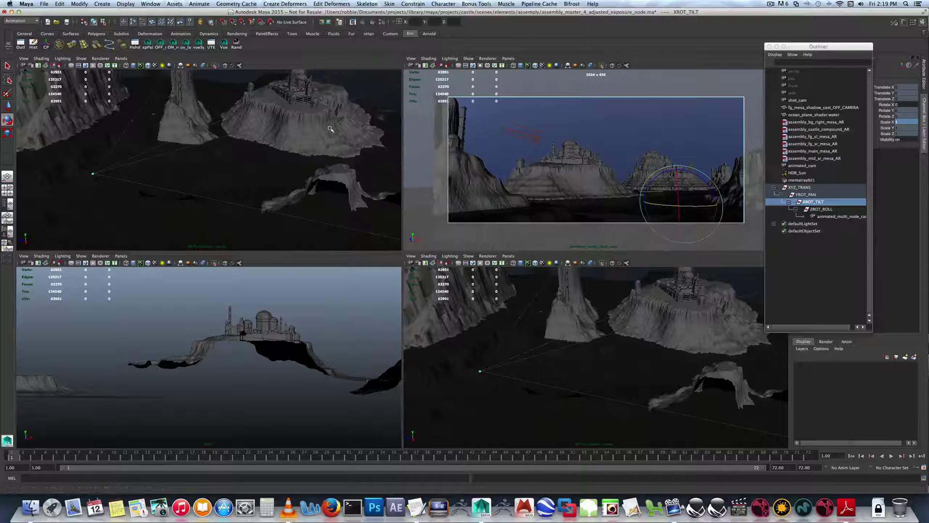
click(46, 44)
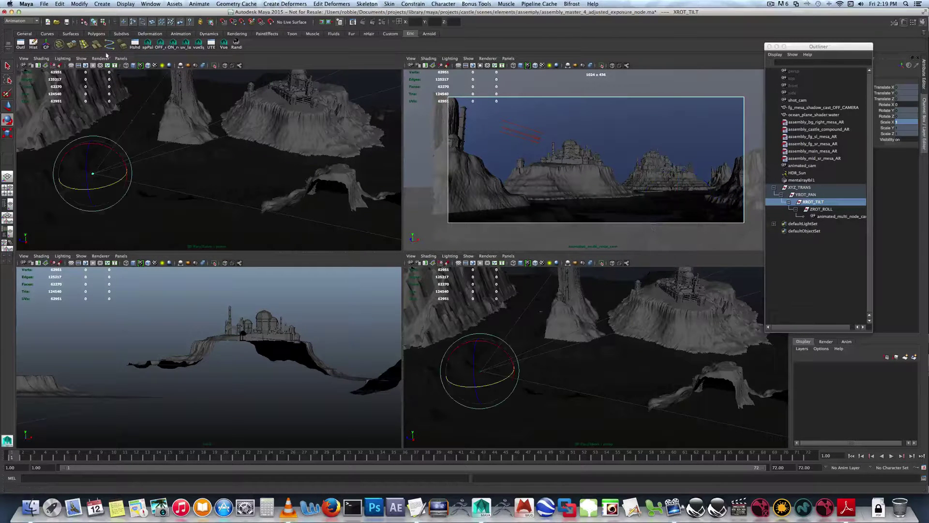
click(199, 4)
click(201, 19)
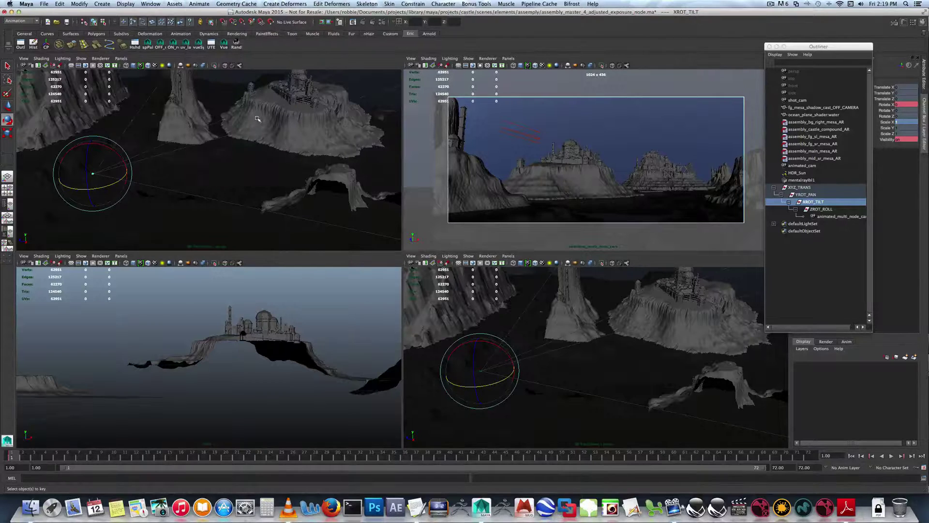
At frame 72, rotate the XROT_TILT group about 1.1 degrees around X and set a key.
click(807, 457)
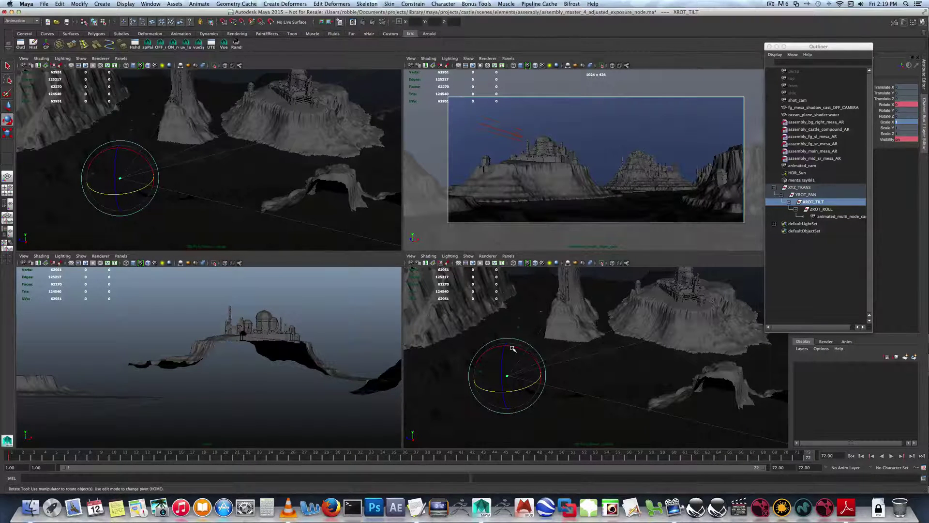
drag(513, 348, 513, 350)
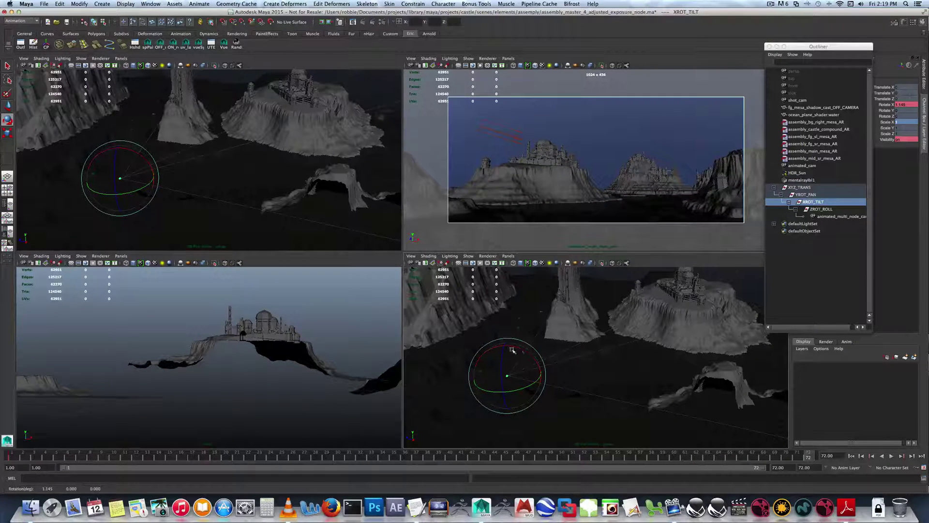
click(199, 4)
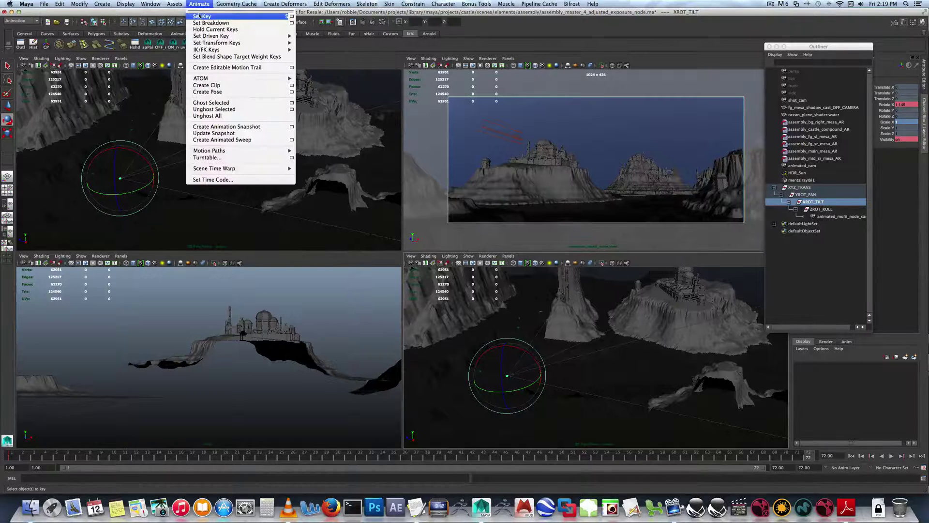
click(210, 22)
Set a key on the ZROT_ROLL group at frame 1, and move the current time to frame 72.
click(781, 209)
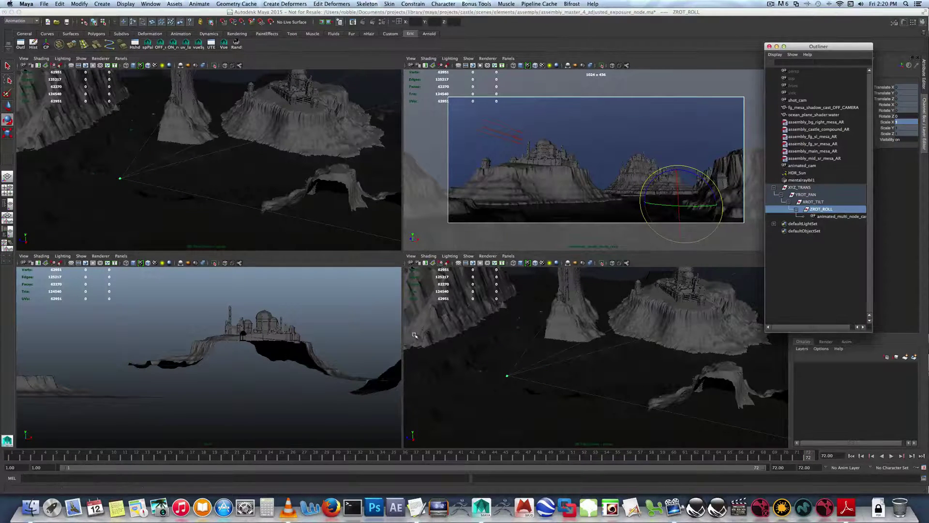
click(852, 456)
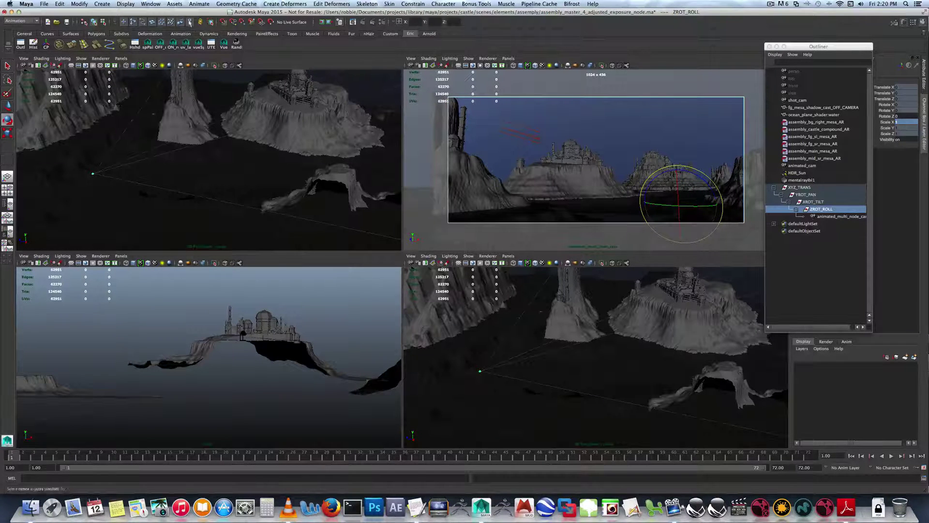
click(199, 4)
click(208, 14)
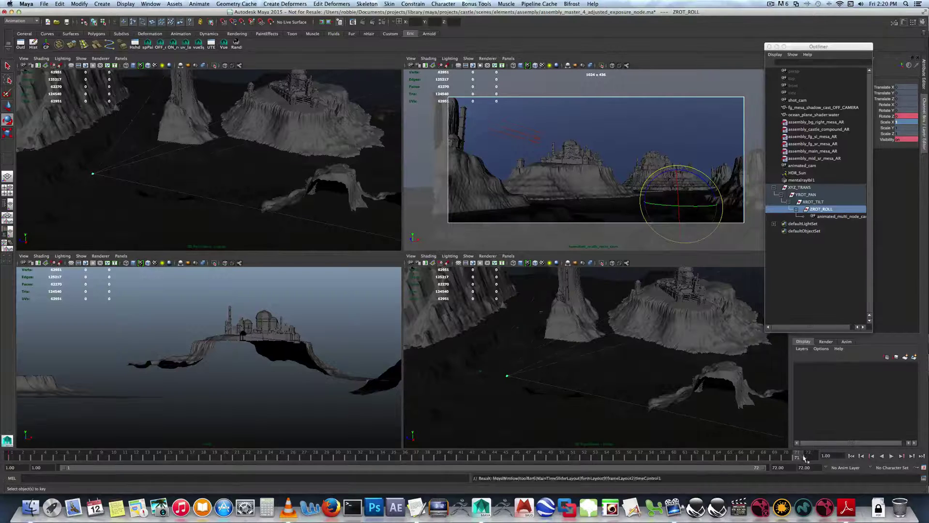
click(809, 455)
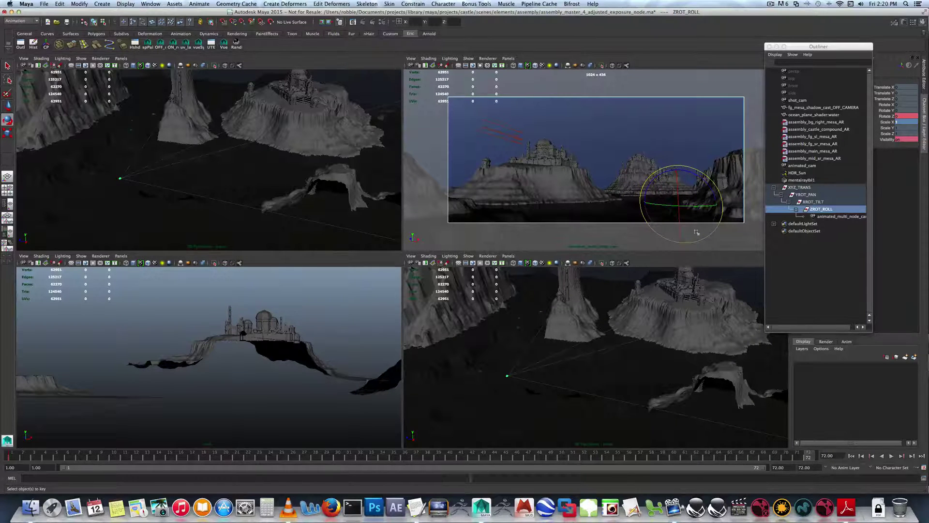